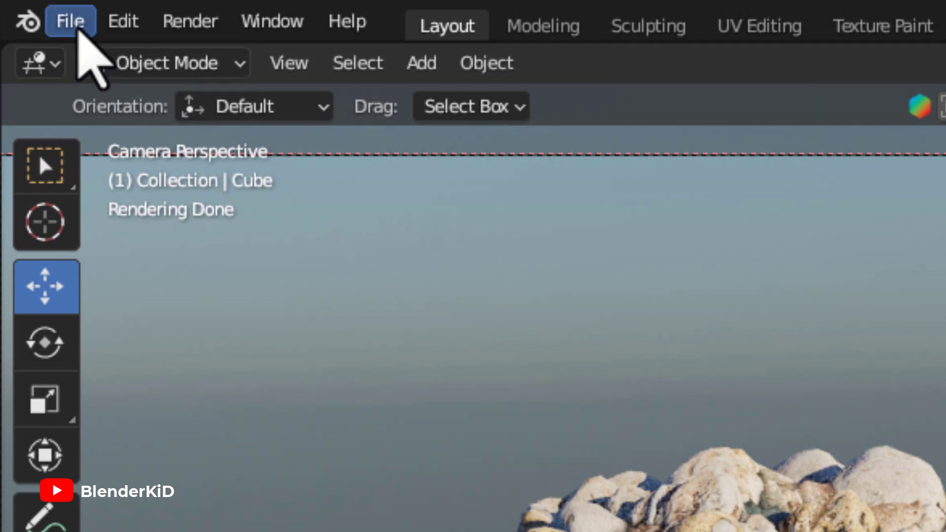
Start a new General file without saving the changes to the current scene.
left_click(76, 24)
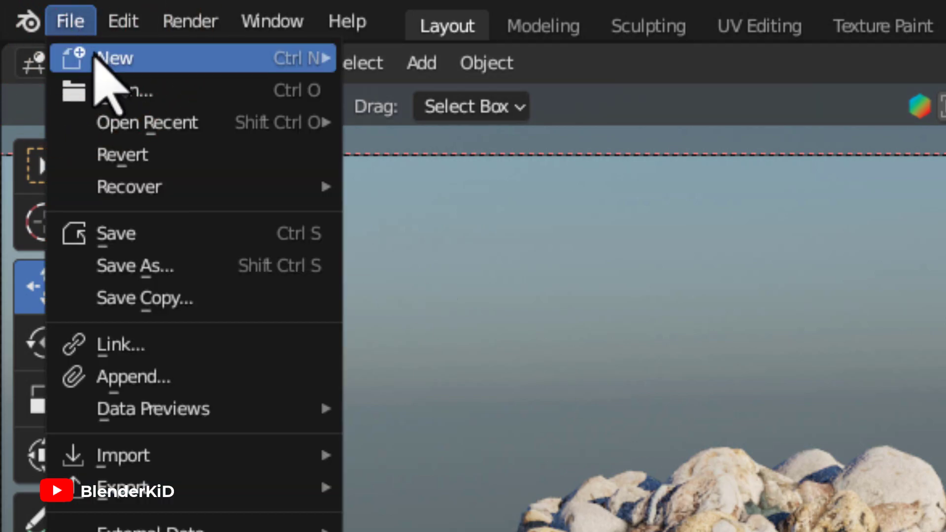
mouse_move(219, 68)
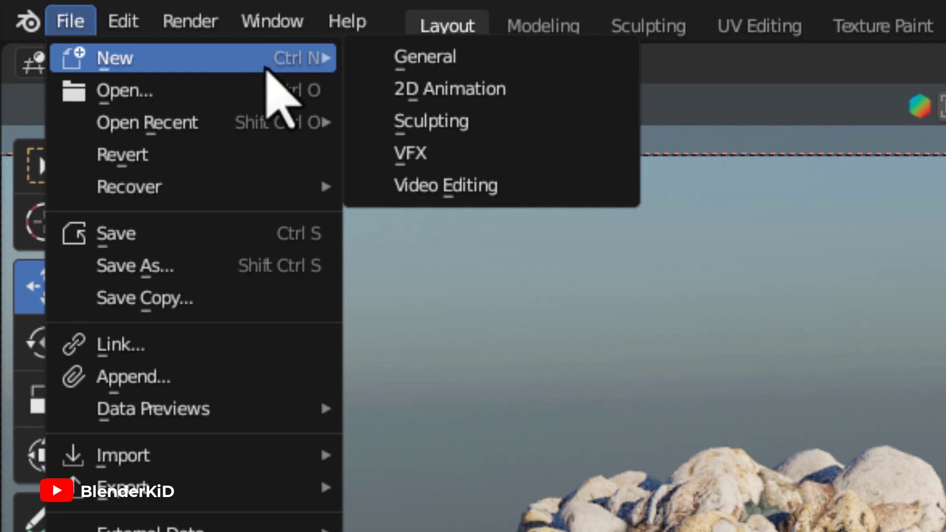
left_click(485, 62)
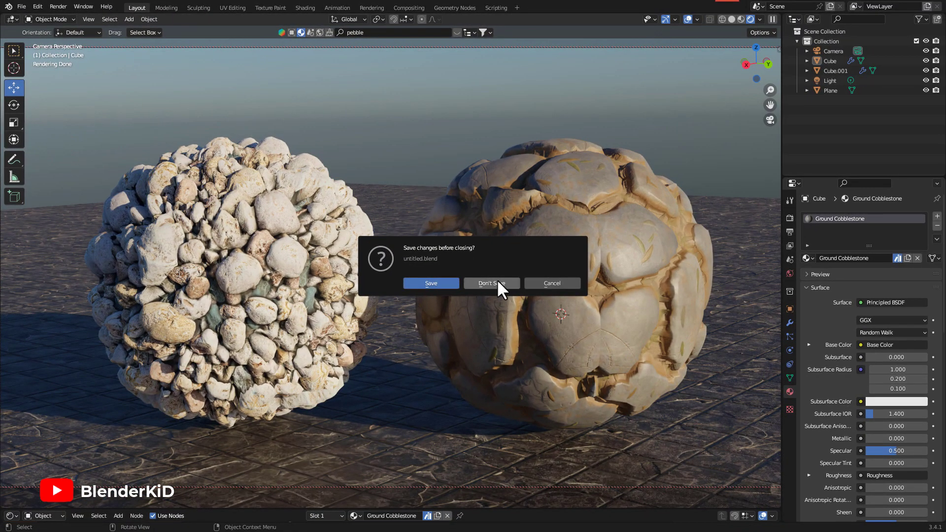
left_click(497, 282)
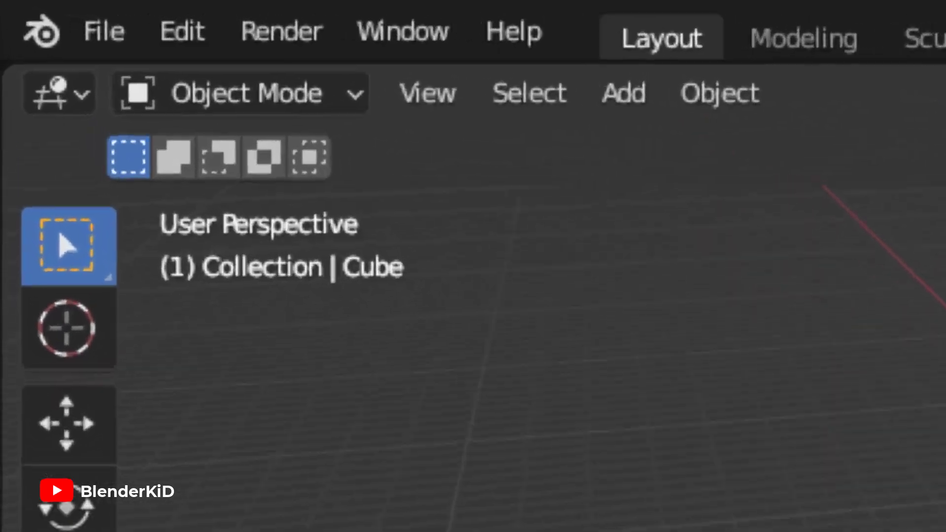
Check the Cycles render devices in the system preferences and close the preferences window.
left_click(243, 55)
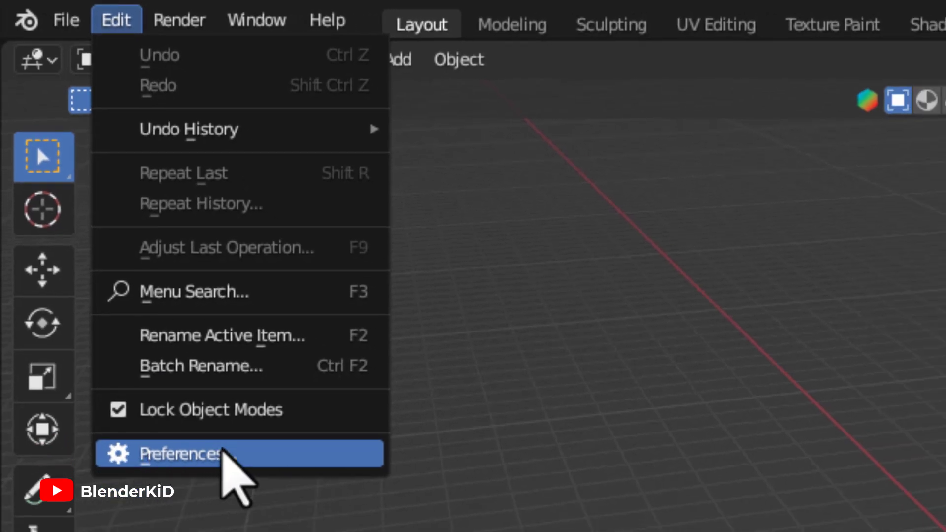
left_click(239, 452)
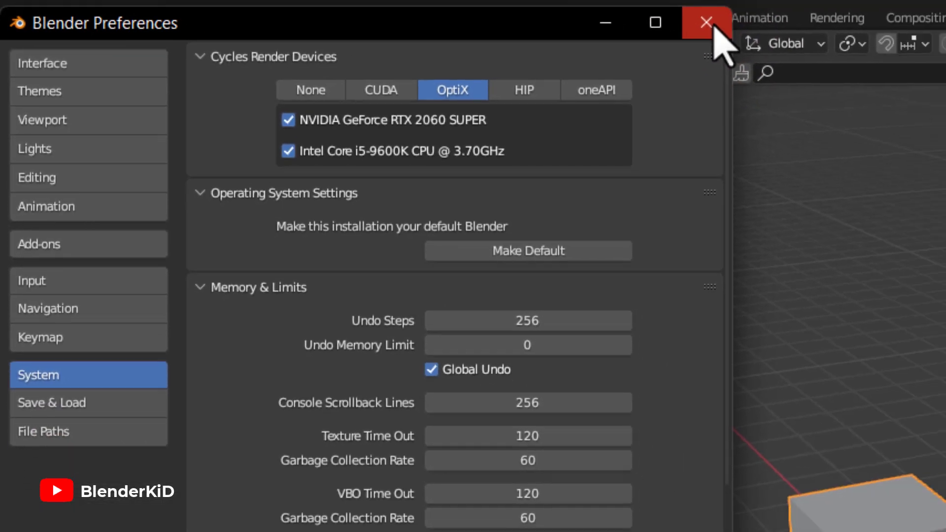
left_click(837, 29)
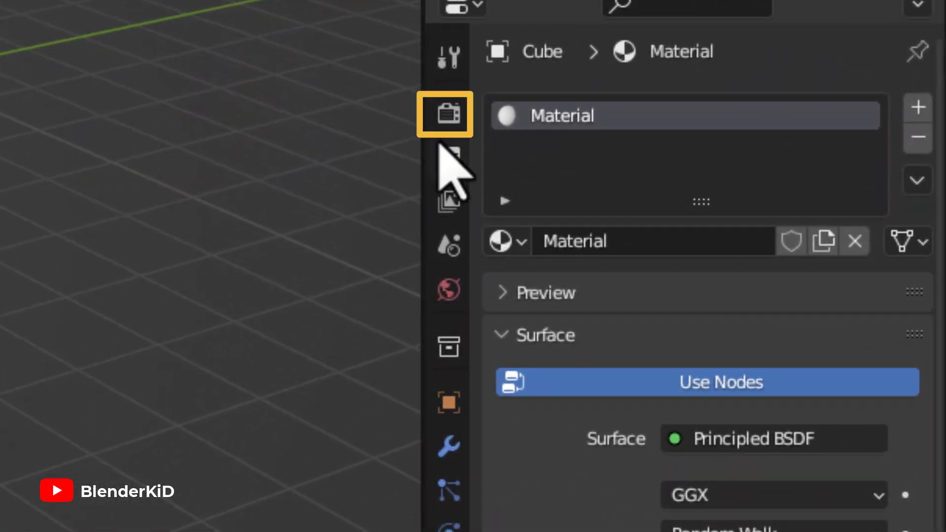
Set the render engine to Cycles and the render device to GPU Compute.
left_click(449, 115)
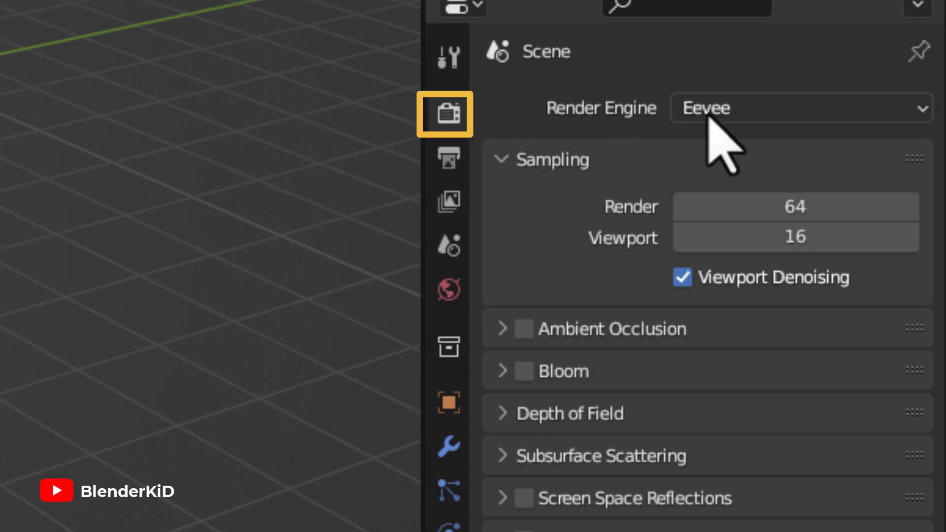
left_click(774, 108)
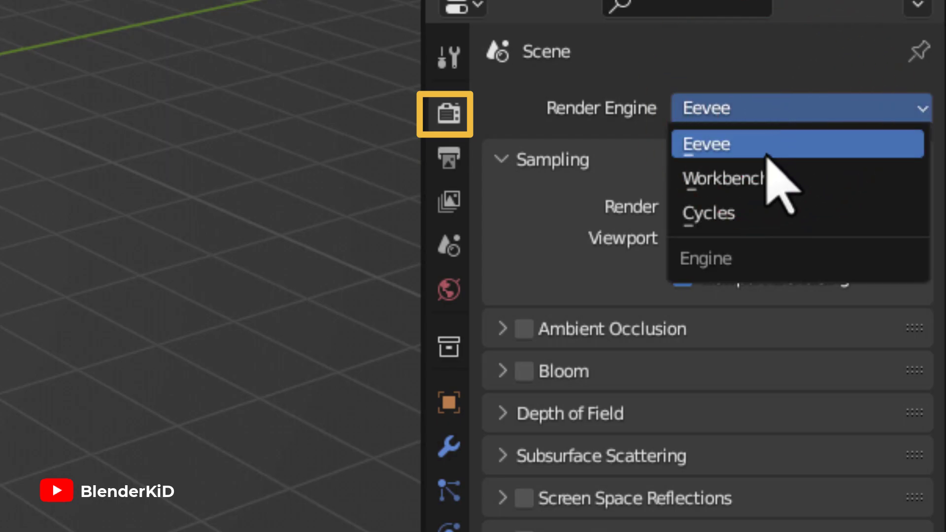
left_click(702, 212)
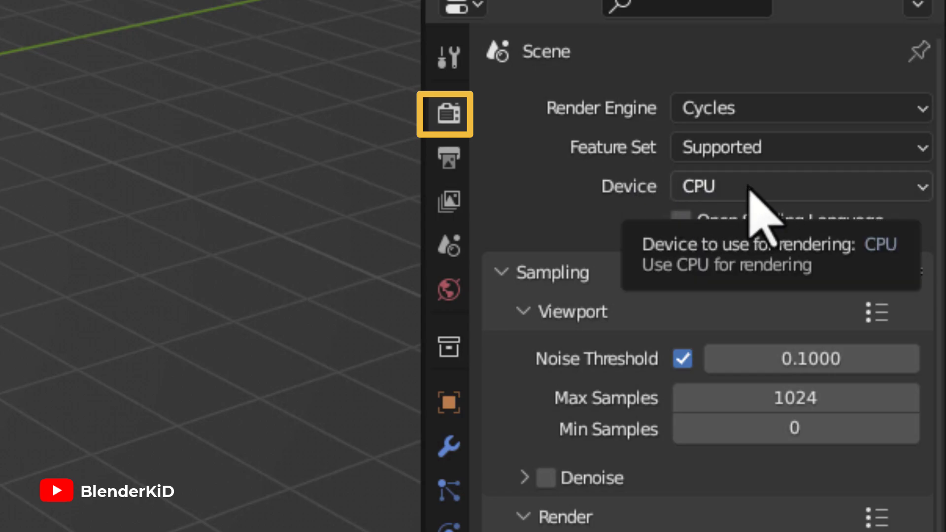
left_click(790, 187)
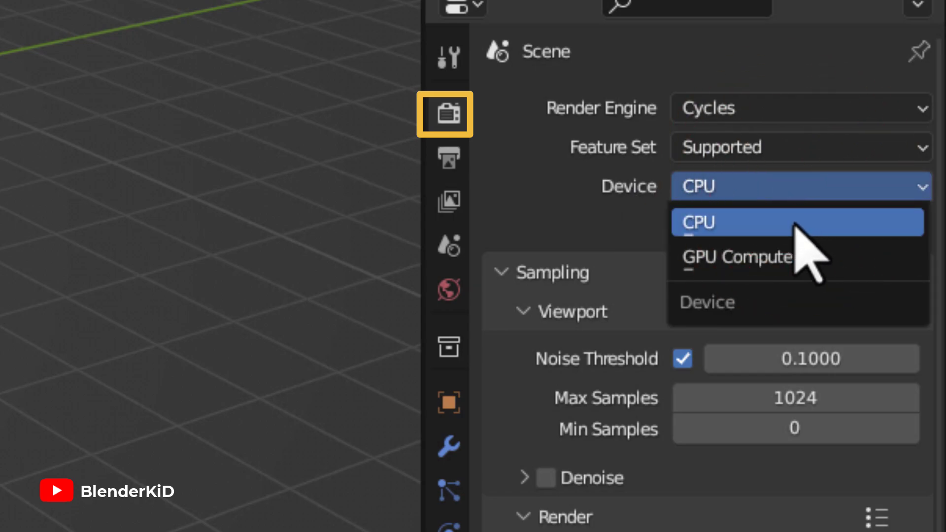
left_click(719, 256)
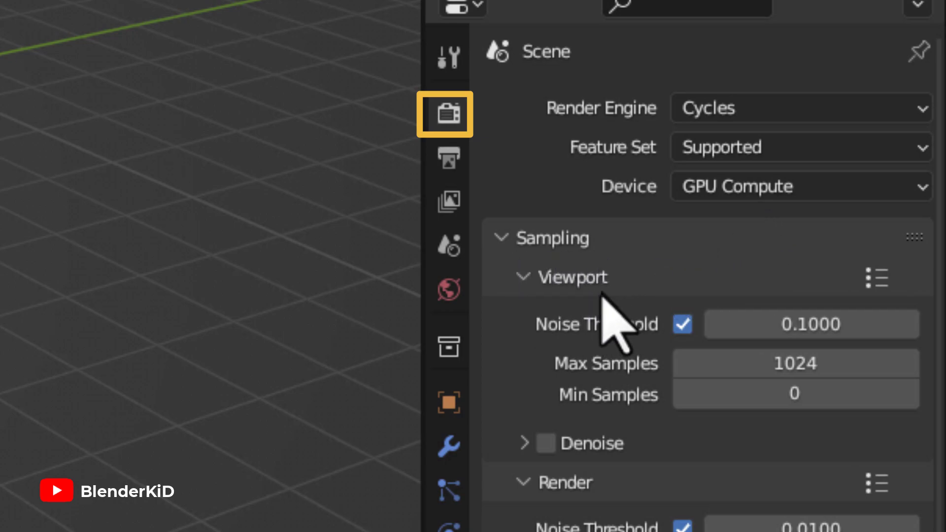
Set the viewport sampling to 32 max samples with denoising enabled, and switch the viewport to rendered shading.
left_click(798, 364)
type("32")
key("Return")
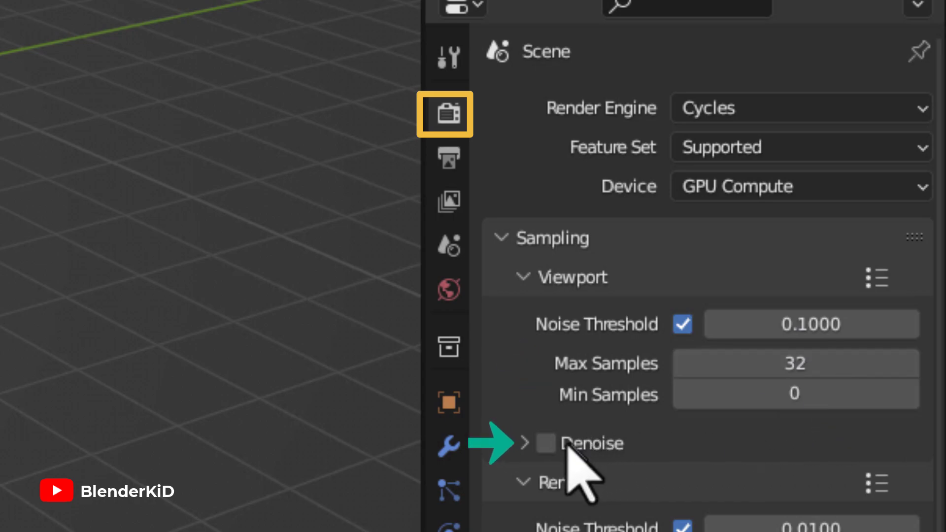
left_click(545, 444)
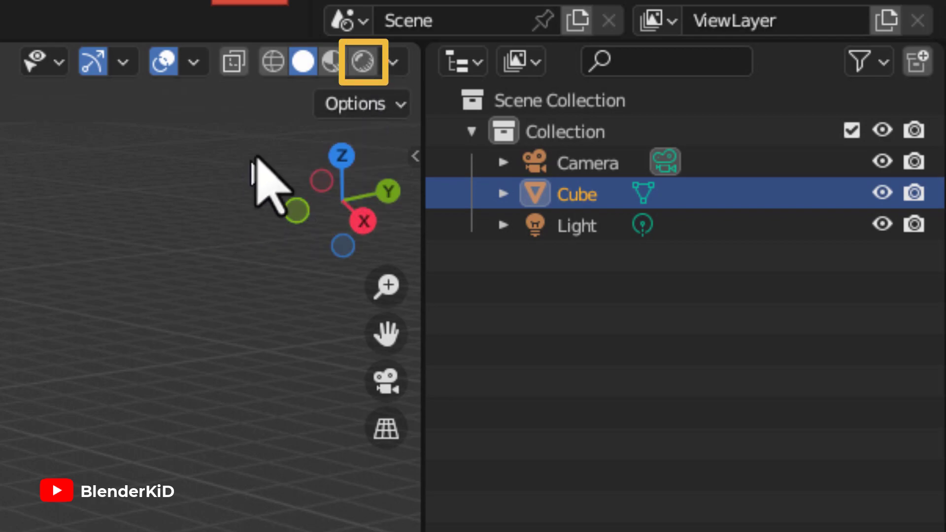
left_click(363, 61)
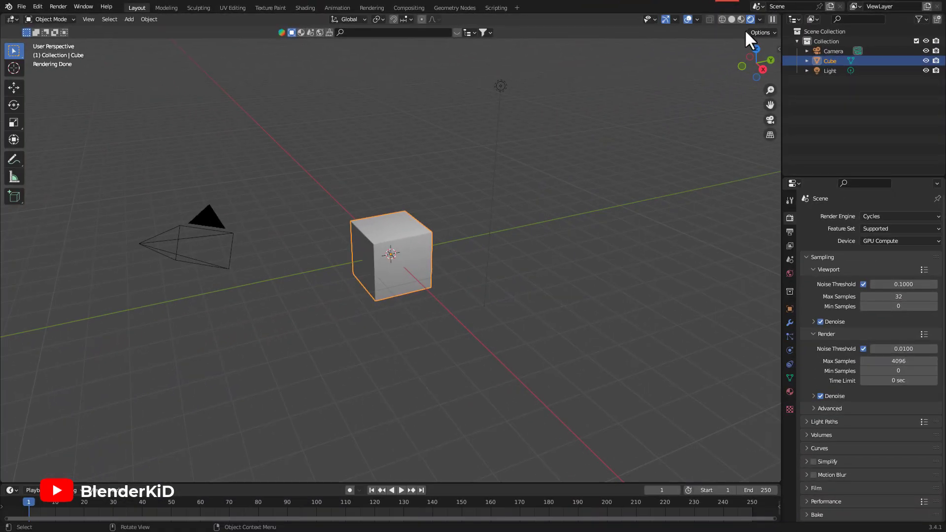
left_click(486, 265)
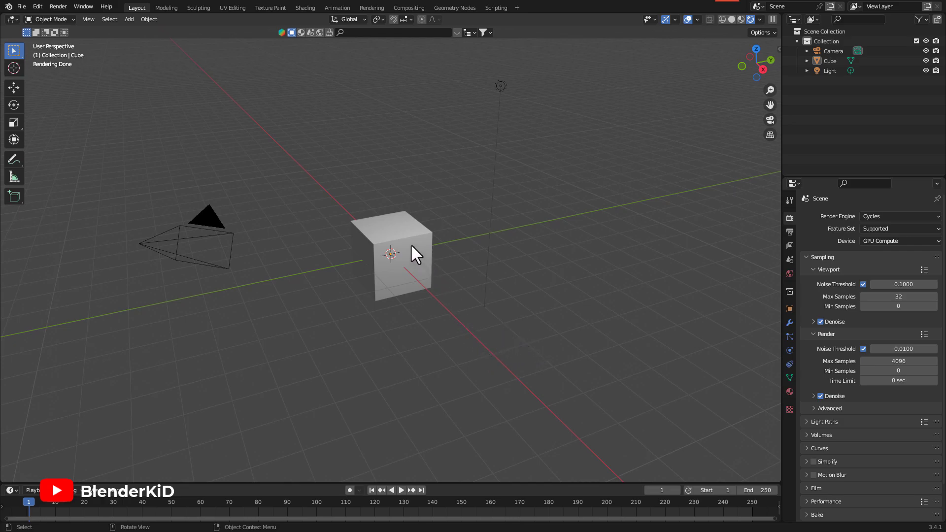
Give the default cube's material a red base color and rename the material after that color.
left_click(396, 241)
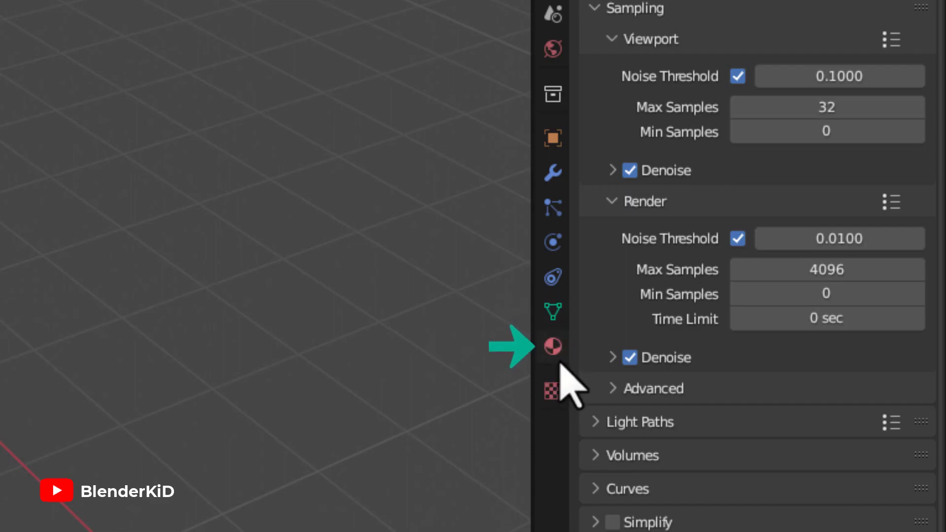
left_click(554, 347)
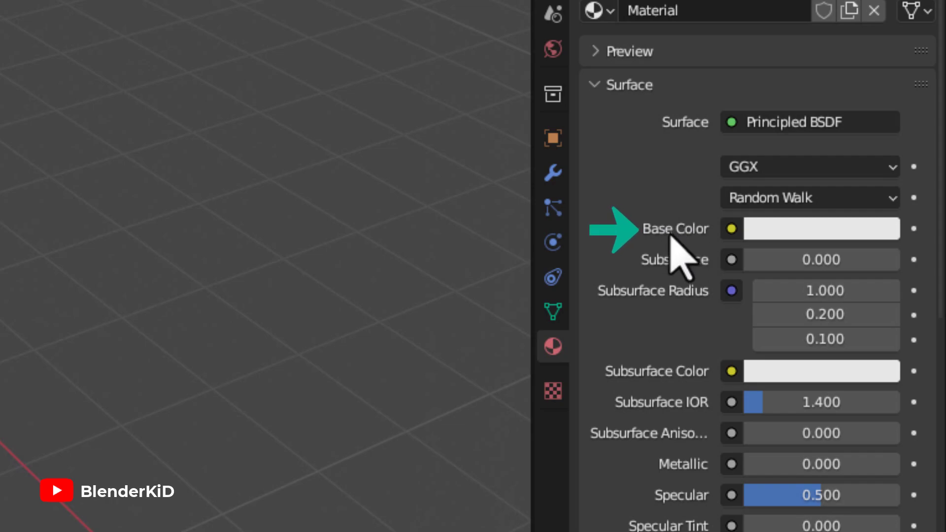
scroll(764, 249, "up", 5)
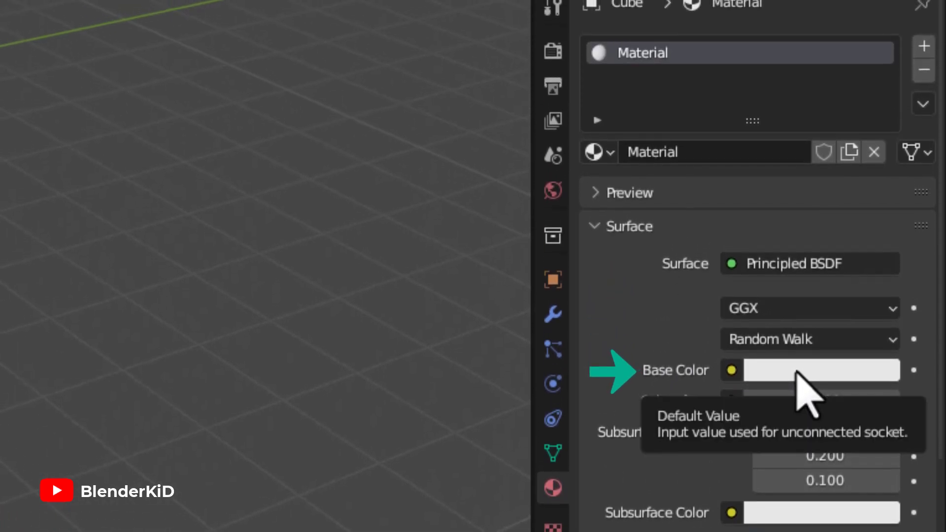
left_click(798, 373)
left_click_drag(785, 173, 789, 195)
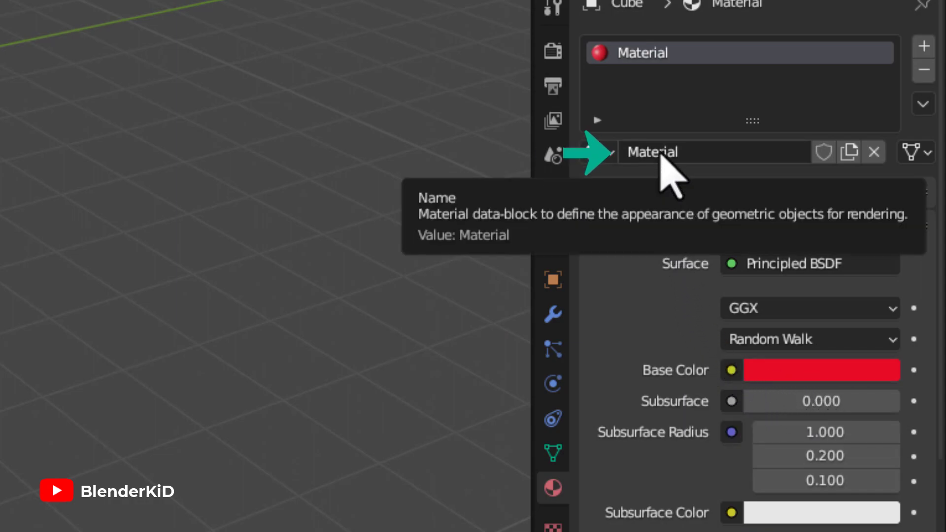
left_click(635, 155)
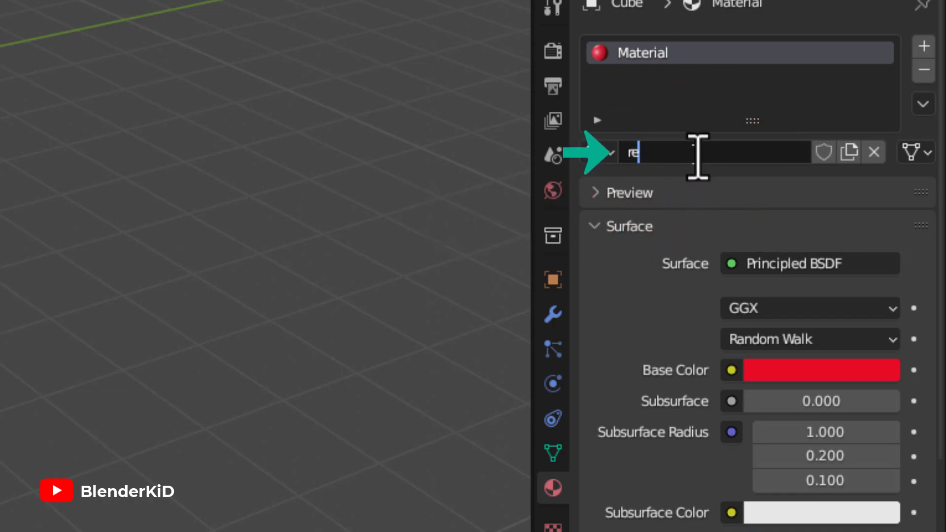
key("Return")
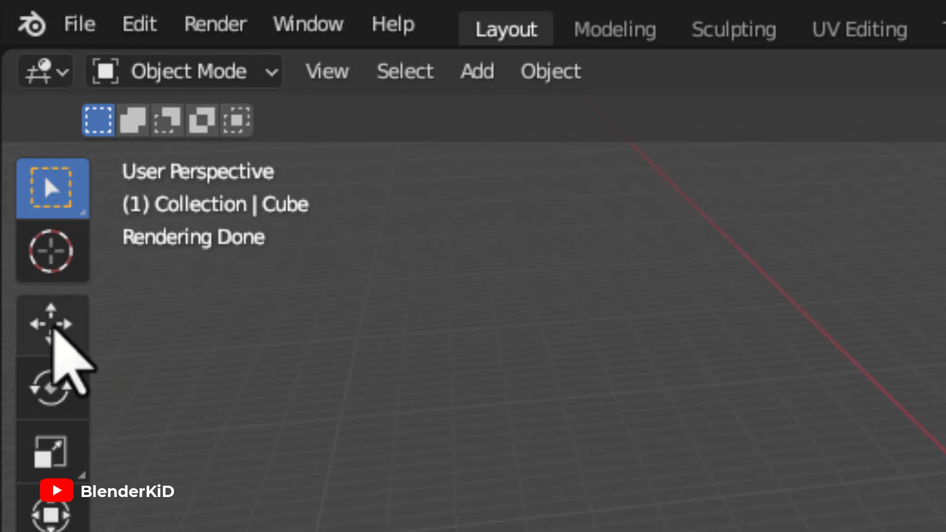
Move the red cube aside along the negative Y axis and add a new cube mesh at the origin.
left_click(51, 323)
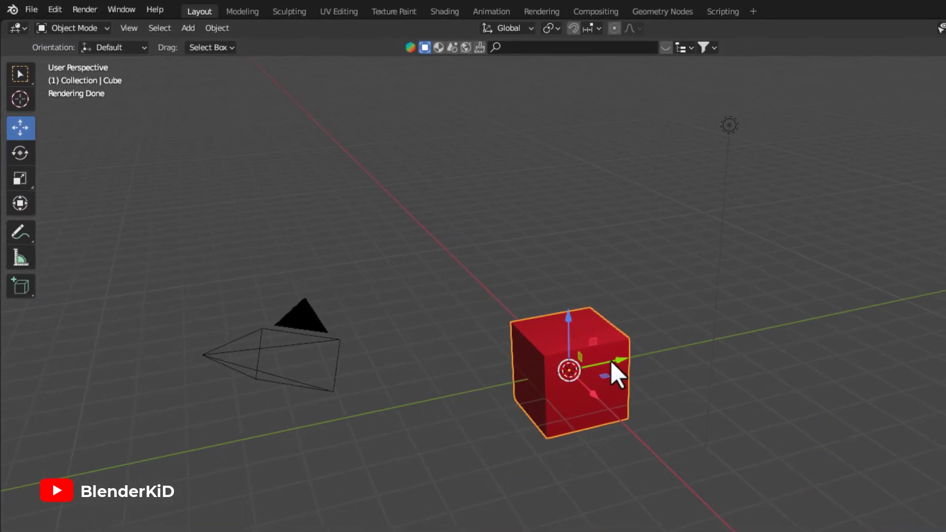
left_click_drag(619, 363, 481, 396)
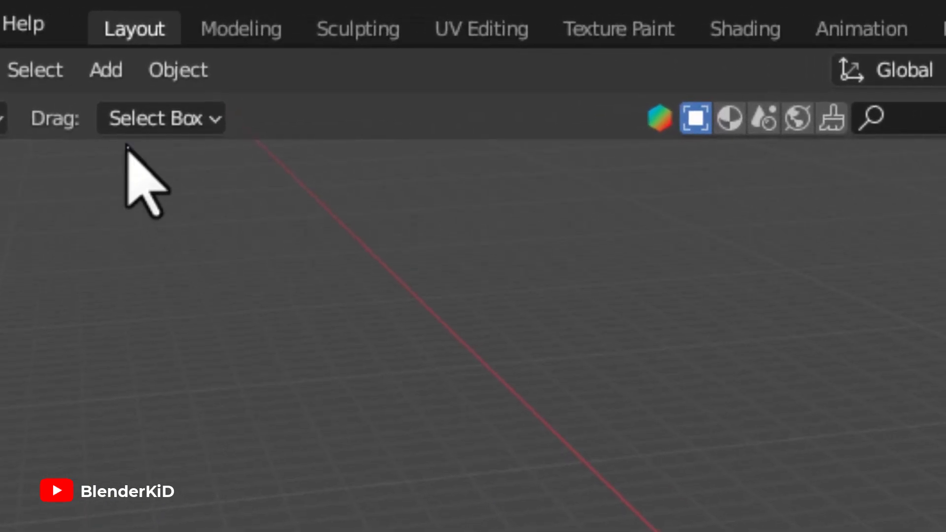
left_click(107, 80)
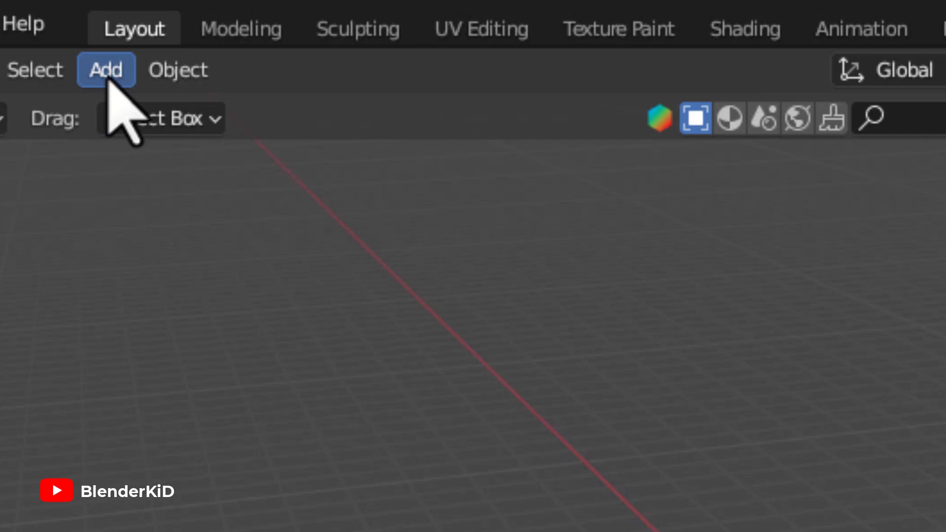
mouse_move(134, 106)
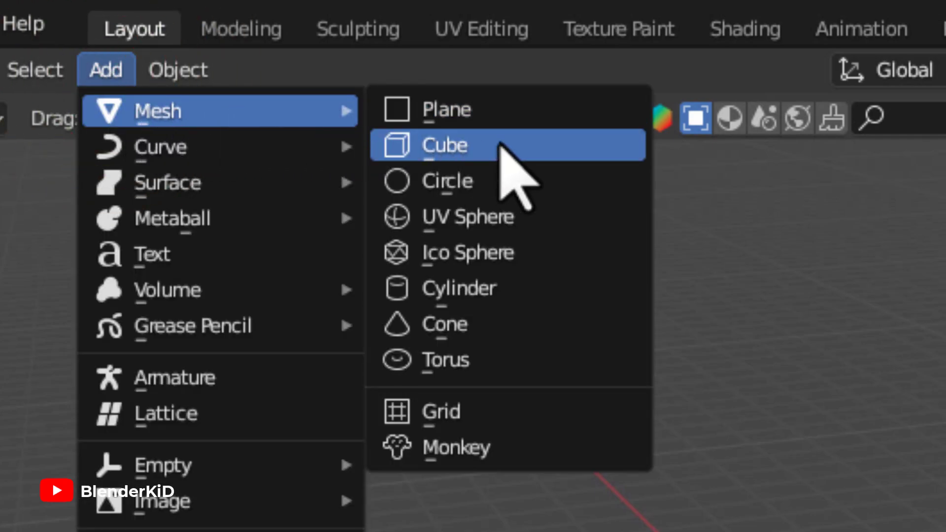
left_click(517, 143)
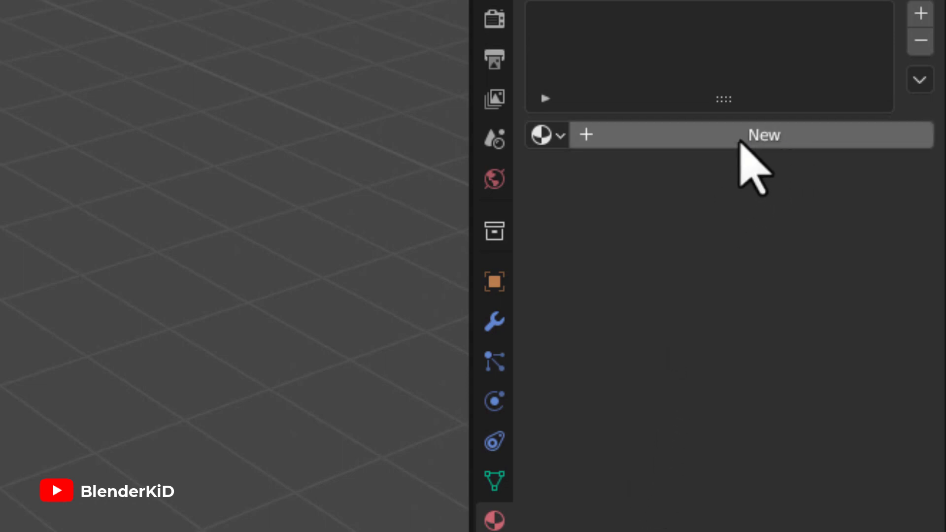
Create a new material for the second cube with a green base color, hue 0.340 and saturation 0.992.
left_click(765, 143)
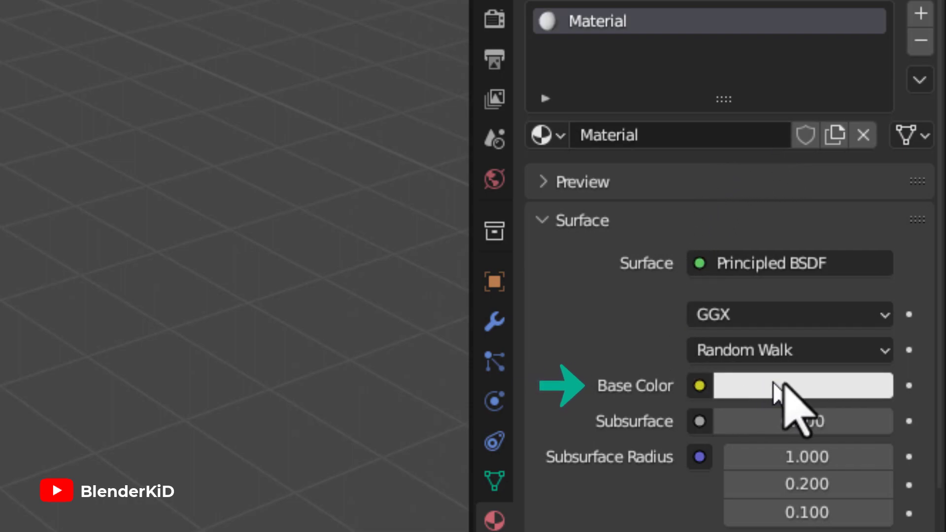
left_click(800, 384)
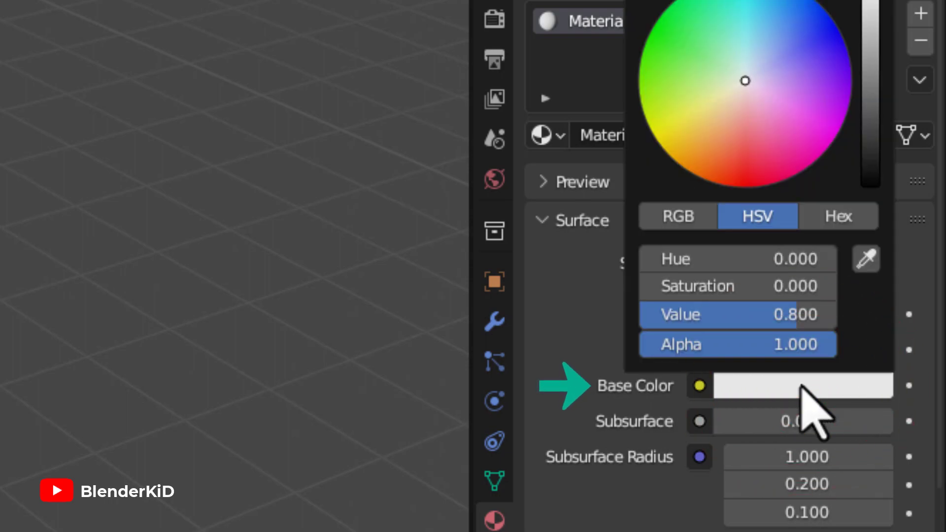
left_click_drag(746, 82, 669, 18)
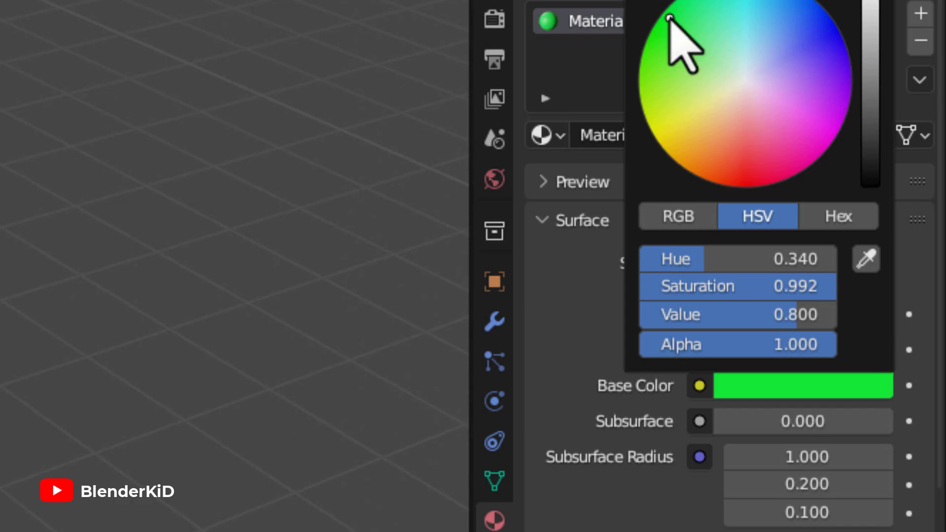
left_click(585, 314)
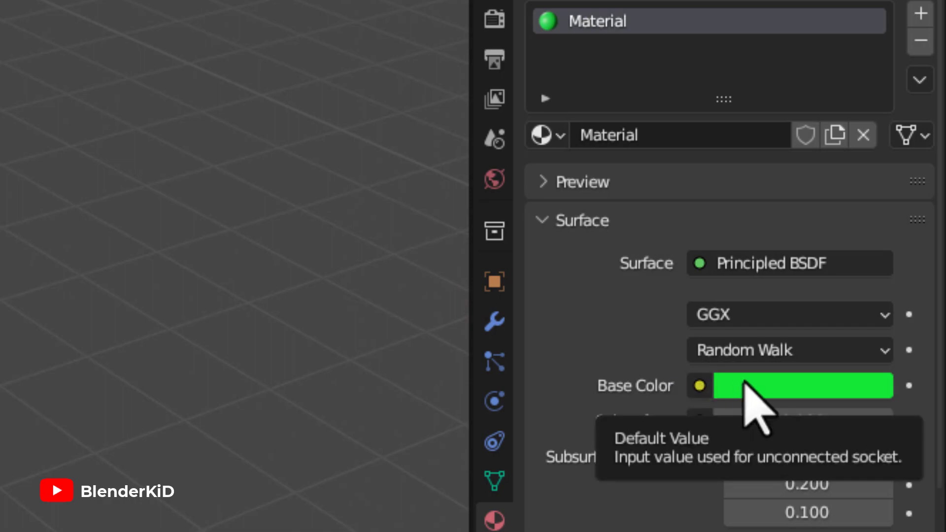
Rename the second cube's material as green.
left_click(639, 136)
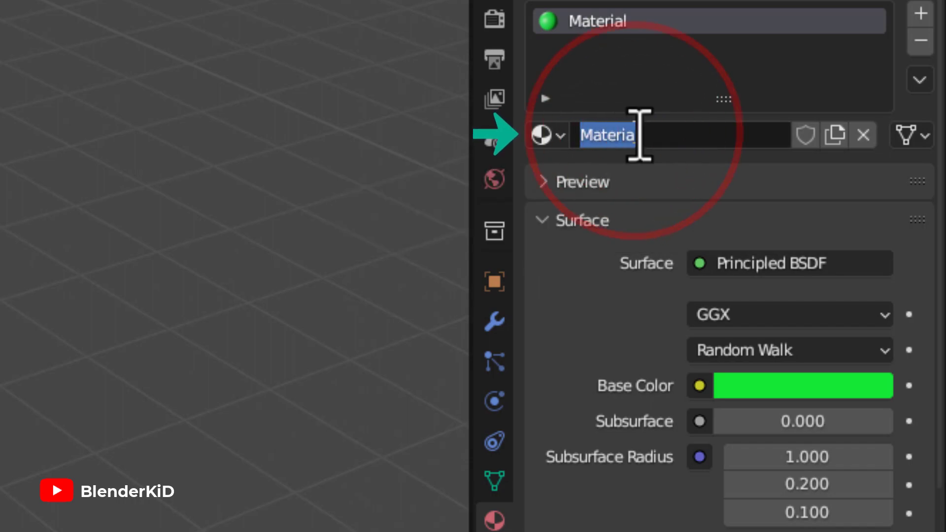
type("green")
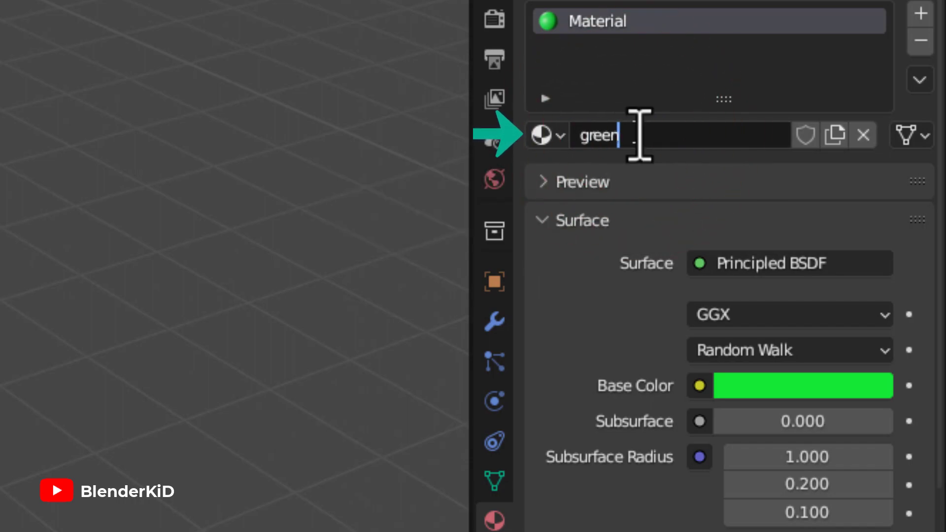
key("Return")
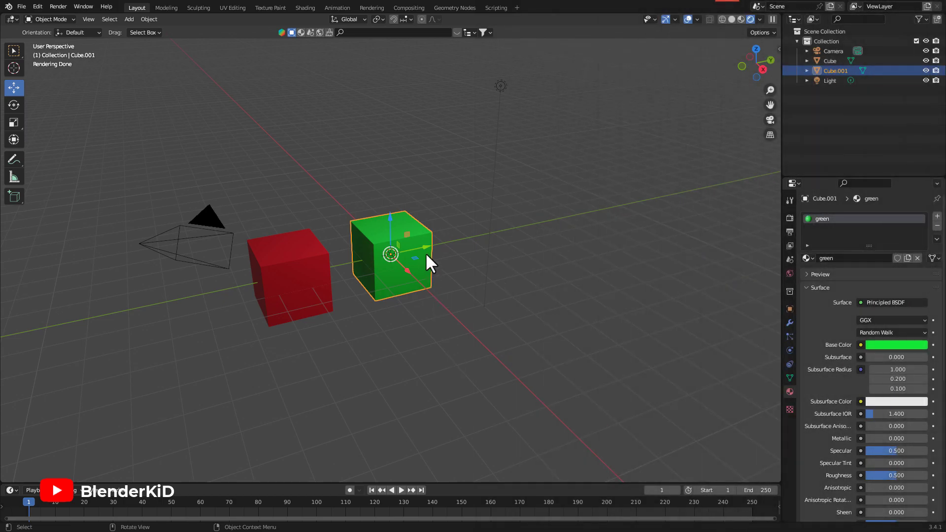
Move the green cube about 4 m along the positive Y axis and add a third cube mesh at the origin.
key("g")
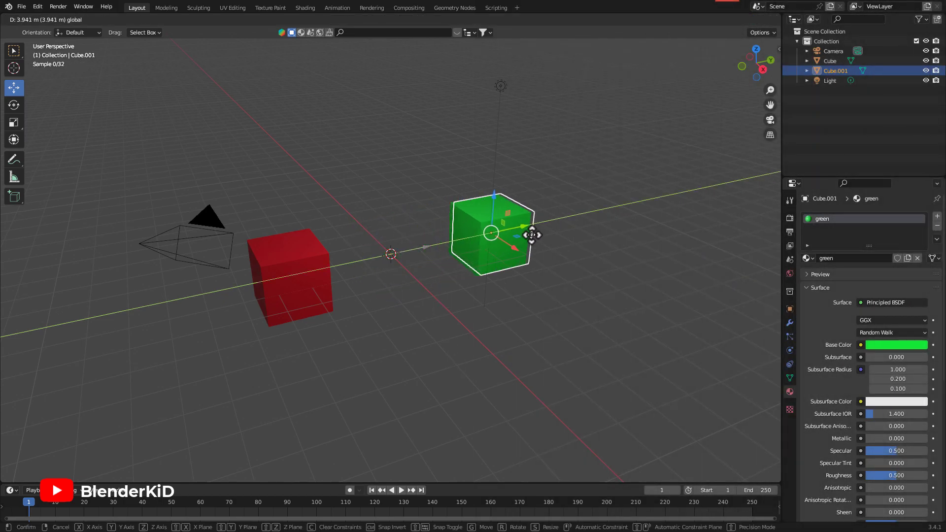
left_click(541, 235)
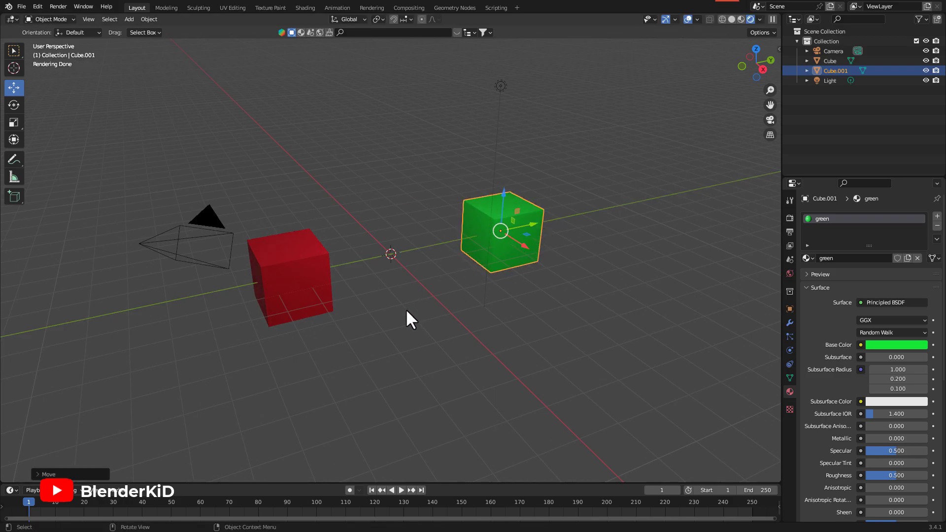
left_click(136, 19)
mouse_move(148, 30)
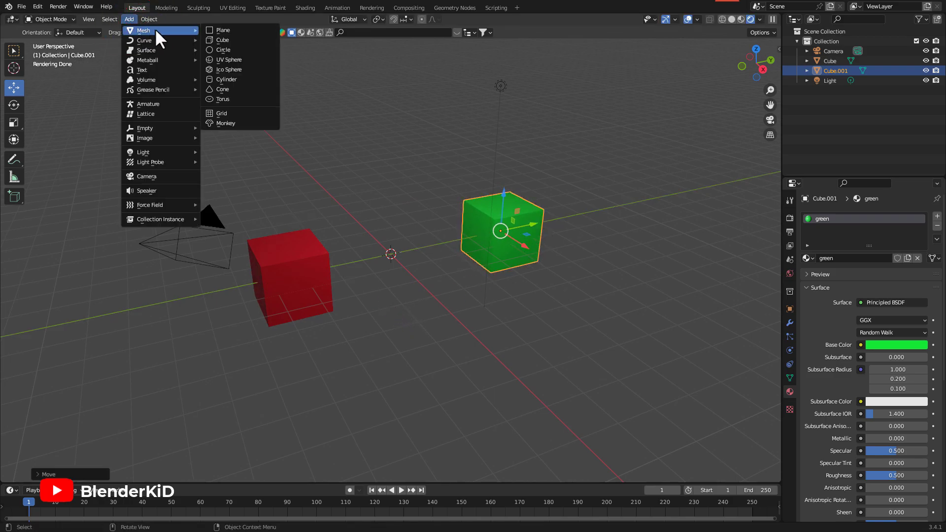
left_click(221, 39)
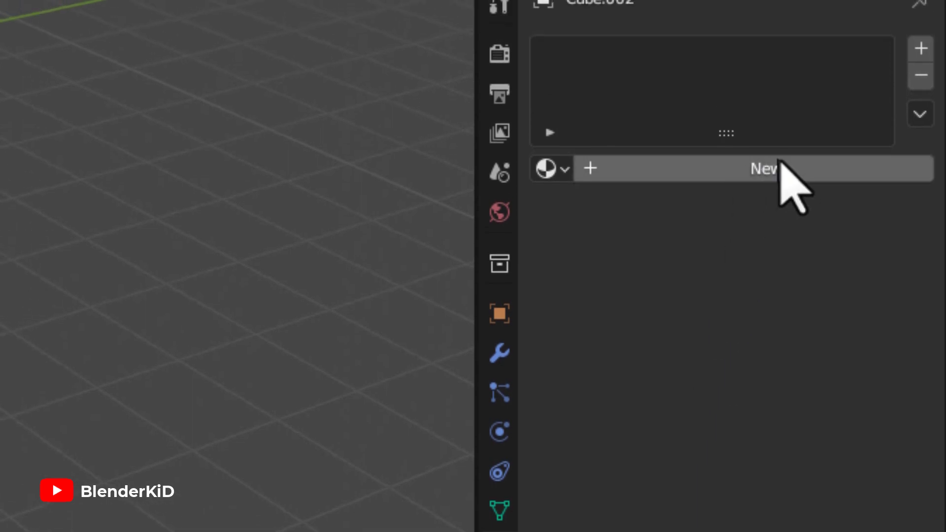
Create a new material for the third cube with a blue base color, hue 0.647 and saturation 1.000.
left_click(762, 166)
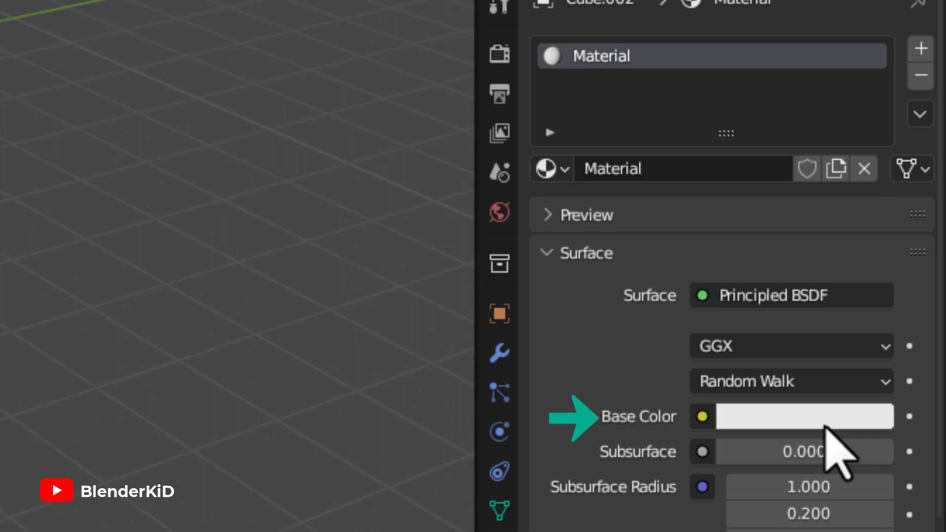
left_click(785, 422)
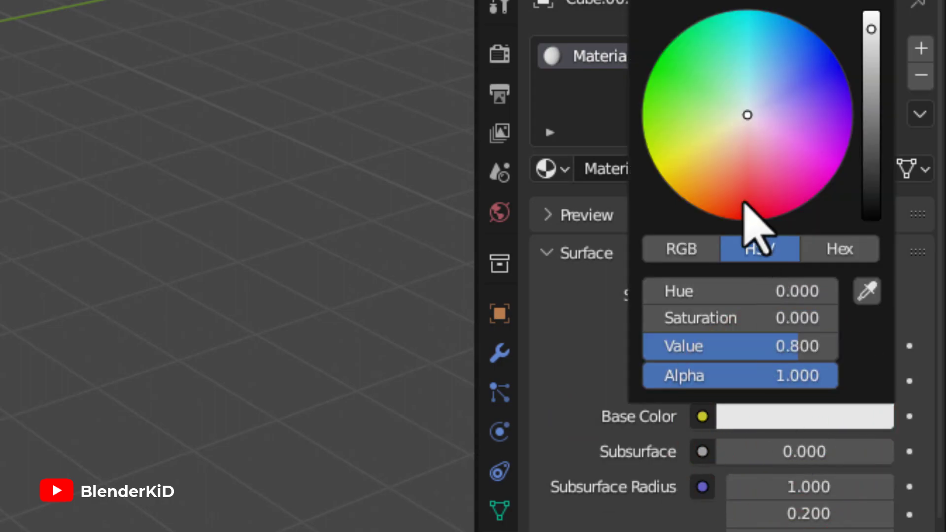
left_click_drag(746, 117, 811, 31)
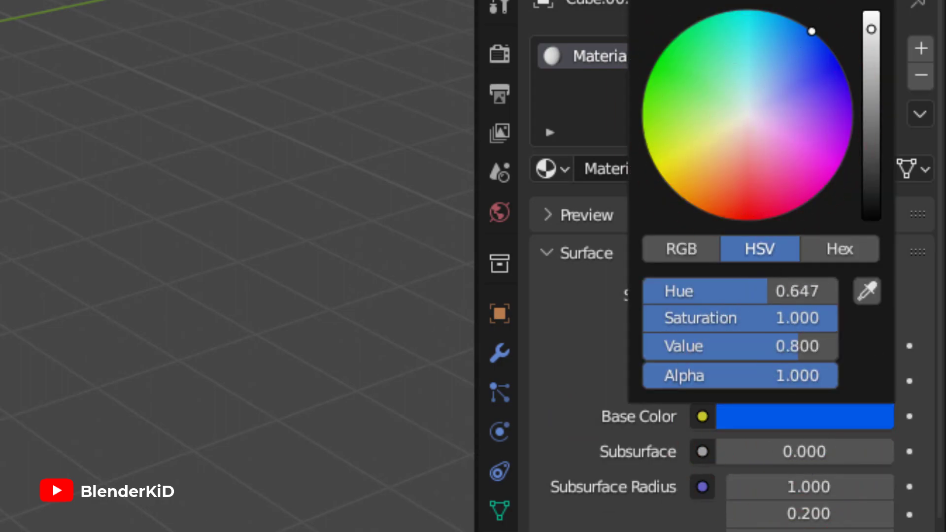
left_click(553, 356)
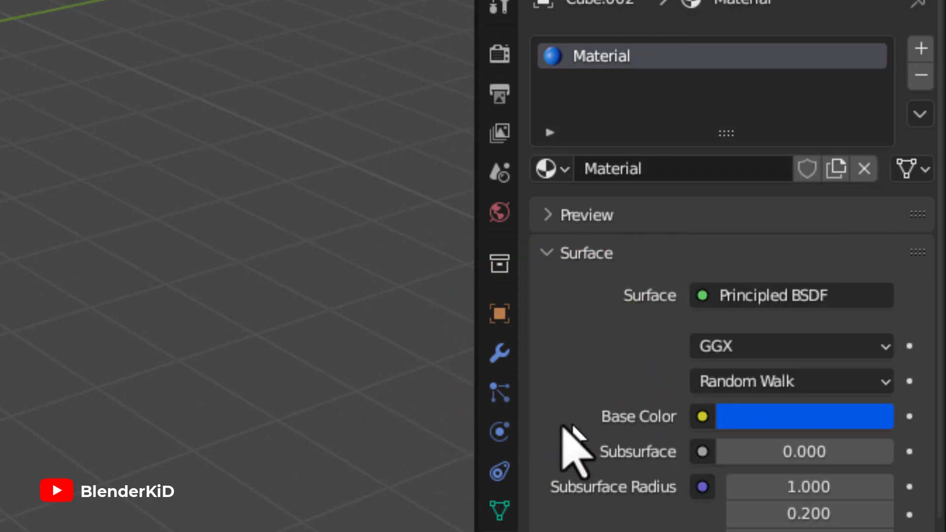
Rename the third cube's material as blue.
left_click(630, 168)
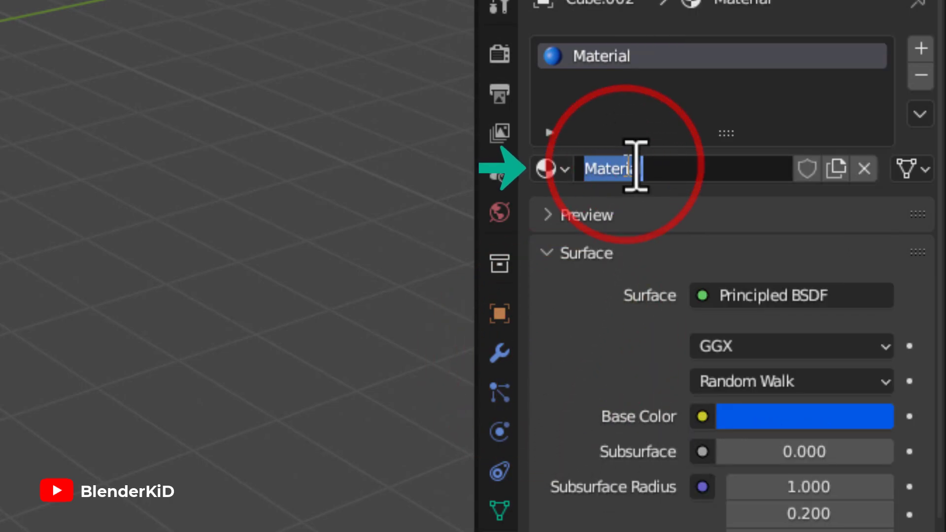
type("blue")
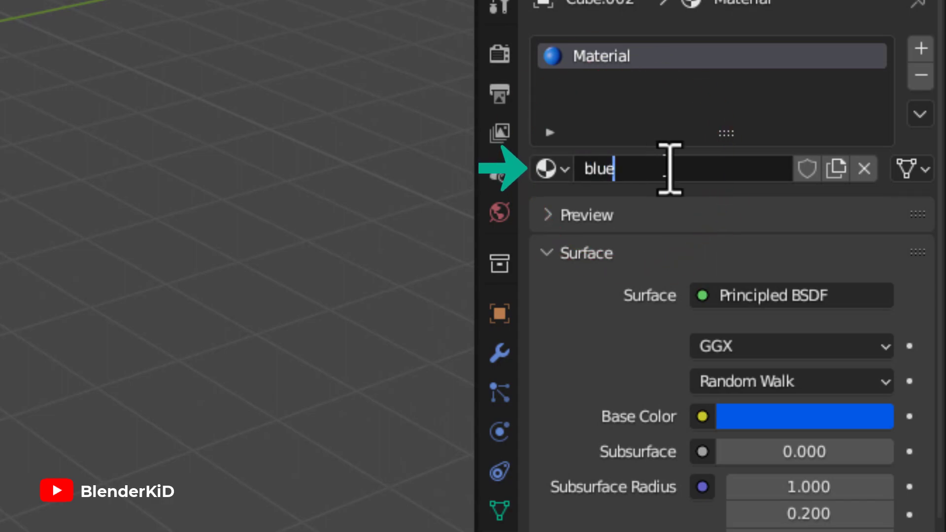
key("Return")
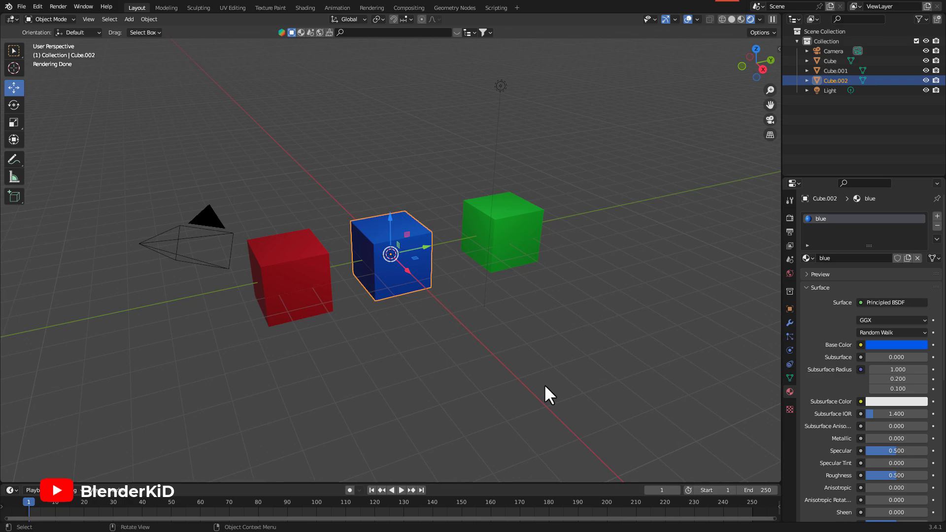
Delete the red, blue and green cubes from the scene.
left_click_drag(273, 195, 397, 294)
key("Delete")
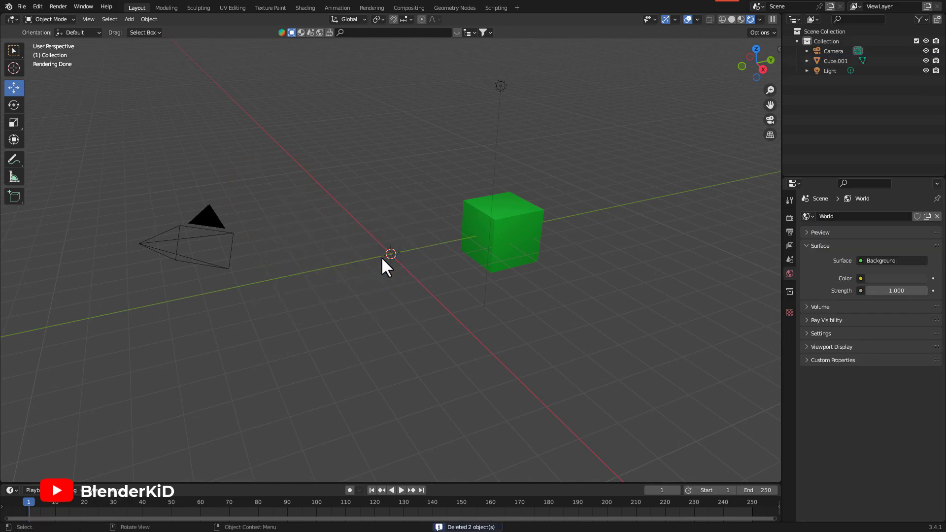
left_click(469, 205)
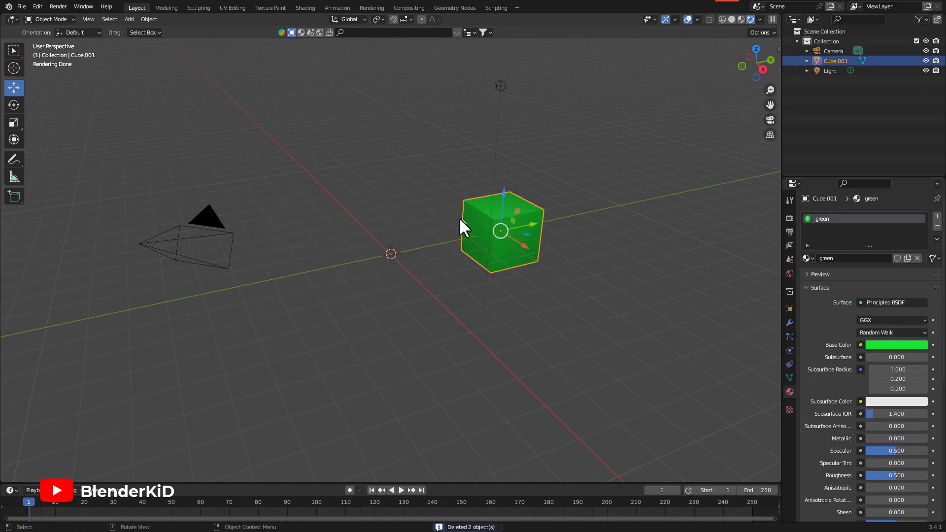
key("Delete")
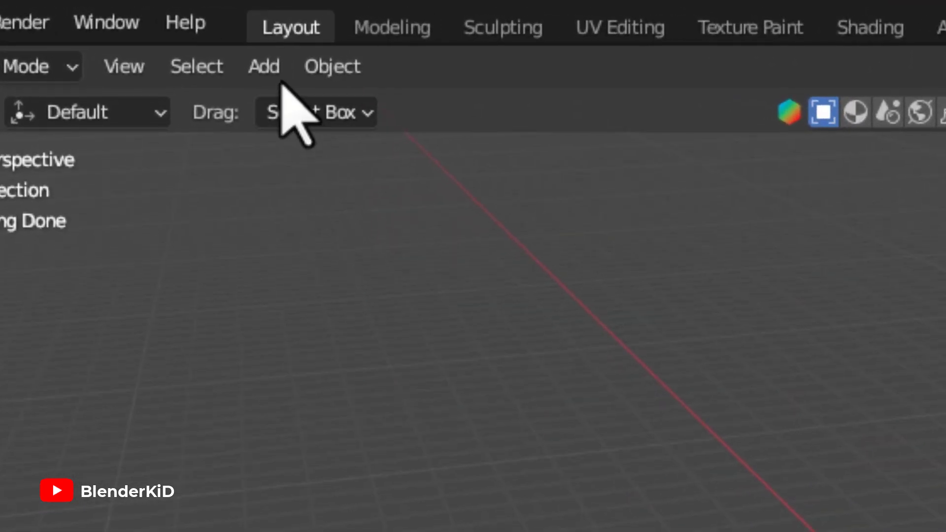
Add a UV sphere at the origin and move it aside along the negative Y axis.
left_click(262, 66)
mouse_move(296, 104)
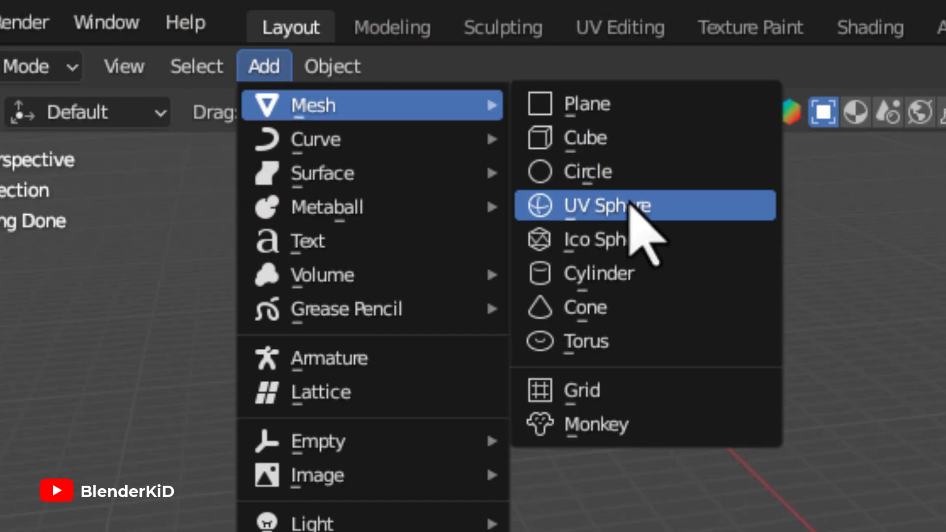
left_click(632, 206)
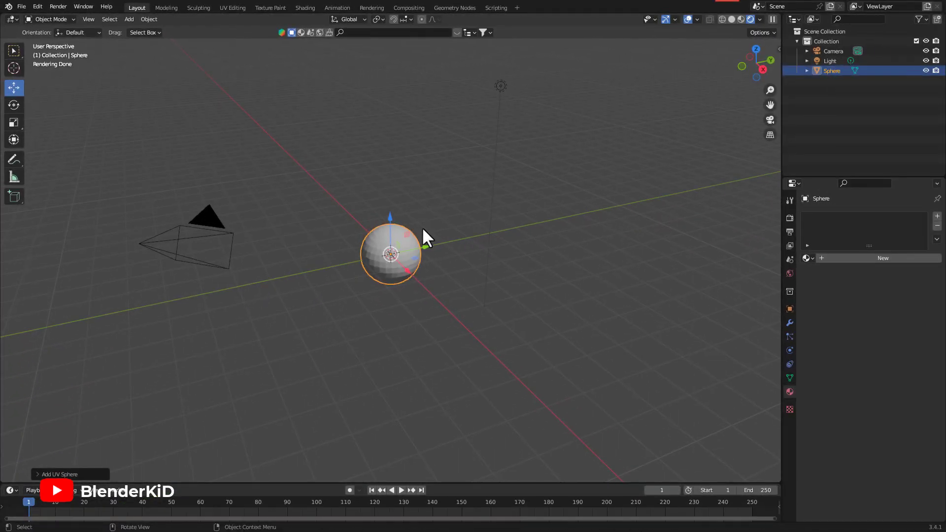
left_click_drag(427, 246, 355, 262)
Add a second UV sphere and move it away from the origin along the positive Y axis.
left_click(130, 19)
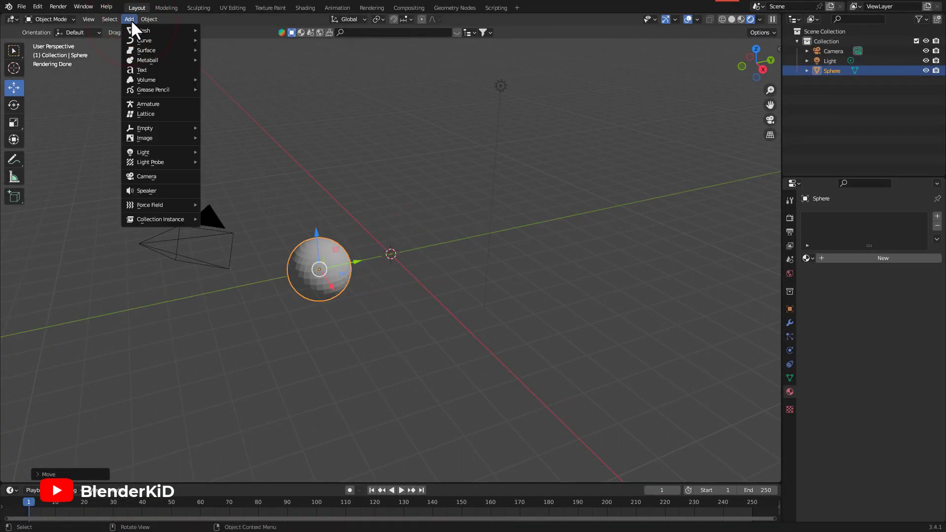
mouse_move(134, 30)
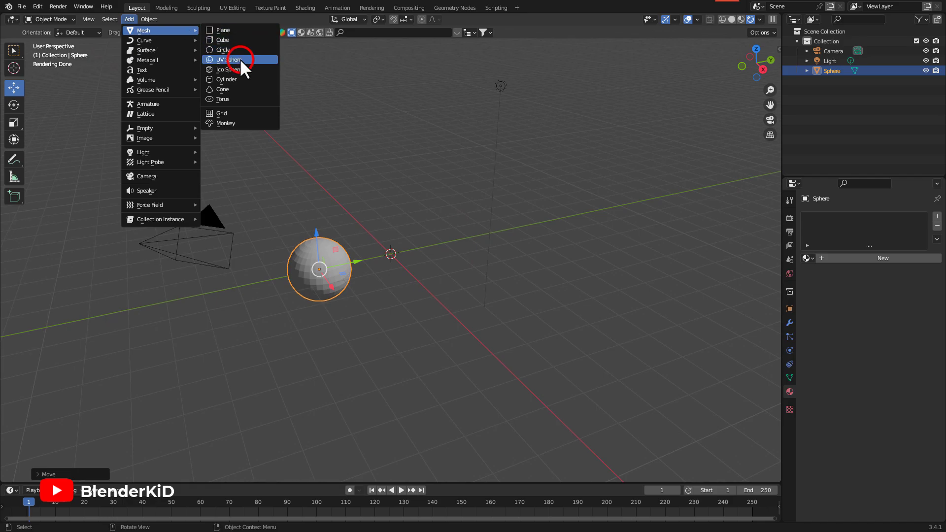
left_click(239, 59)
left_click_drag(424, 247, 491, 230)
Add a third UV sphere at the origin, between the two existing spheres.
left_click(129, 18)
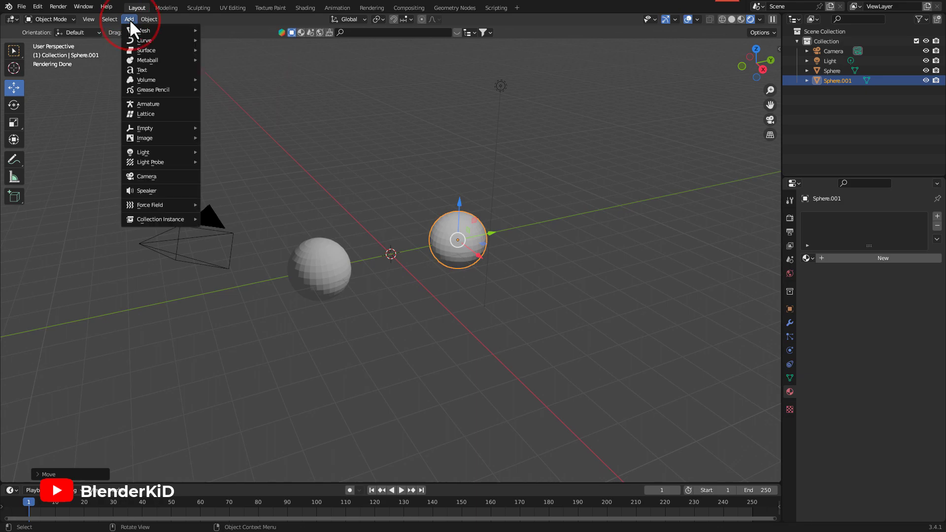
mouse_move(137, 30)
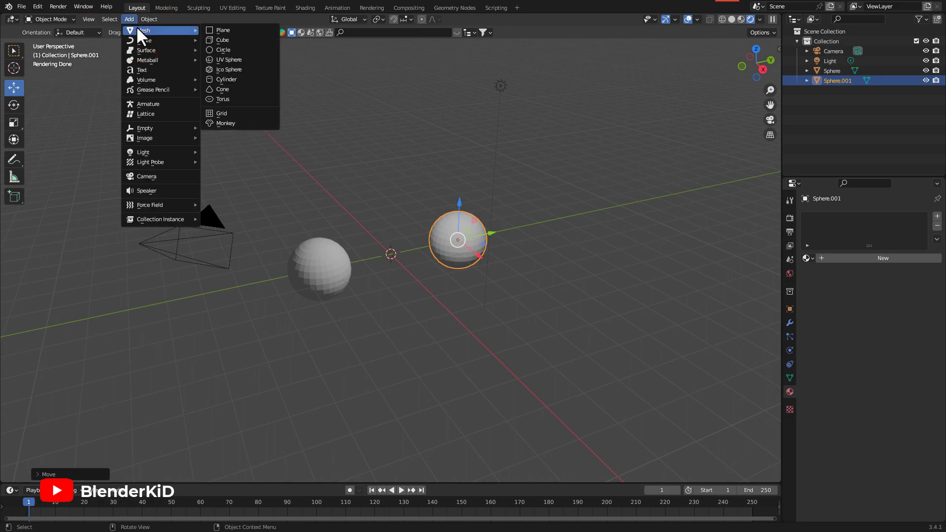
left_click(232, 59)
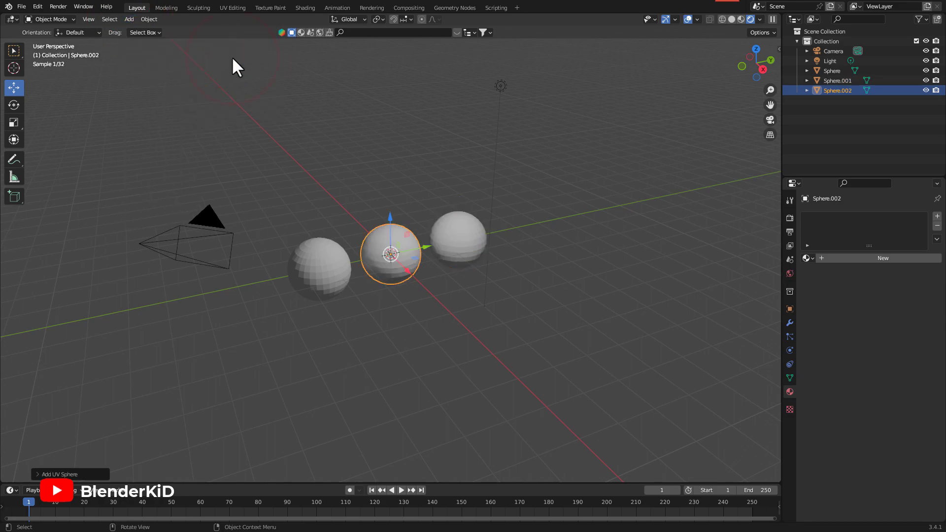
scroll(433, 277, "up", 5)
scroll(434, 279, "up", 1)
middle_click_drag(438, 284, 500, 336, "shift")
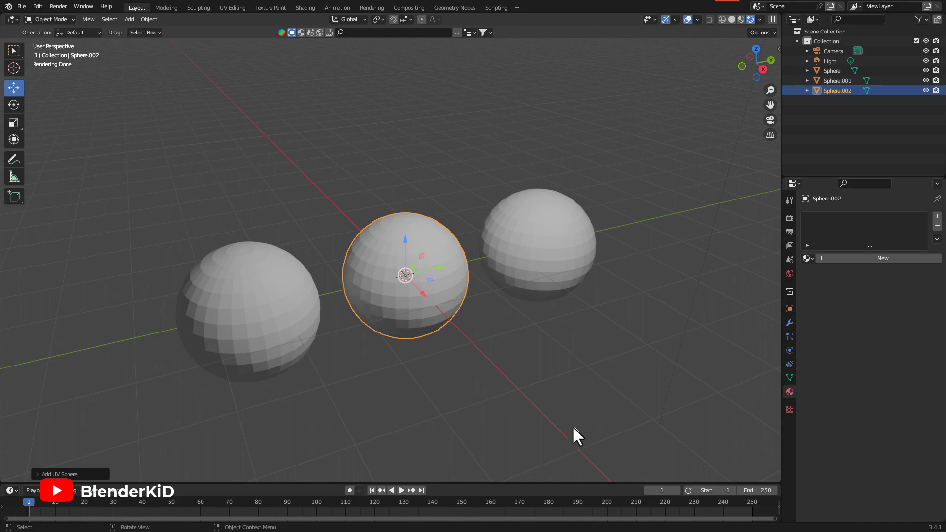
Assign the existing red material to the sphere on the negative Y side.
left_click(255, 279)
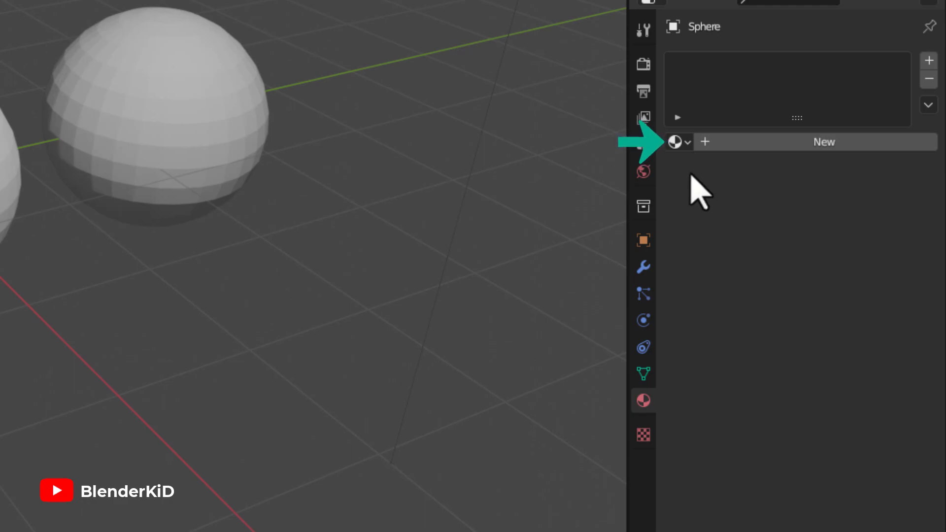
left_click(682, 142)
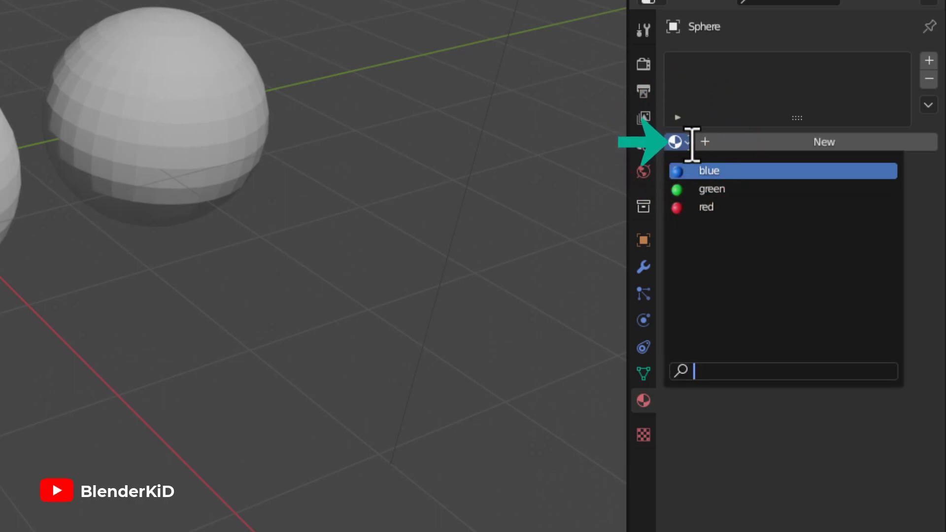
left_click(734, 206)
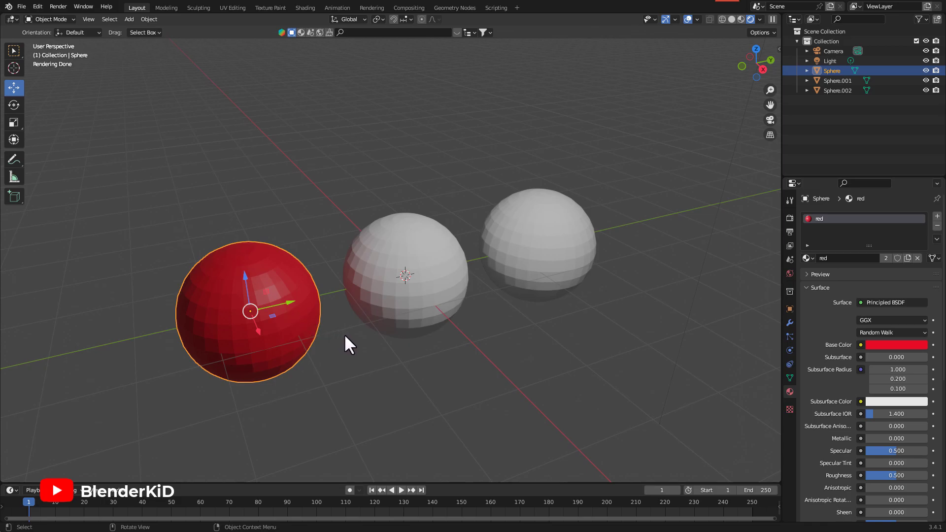
Assign the existing green material to the middle sphere at the origin.
left_click(432, 244)
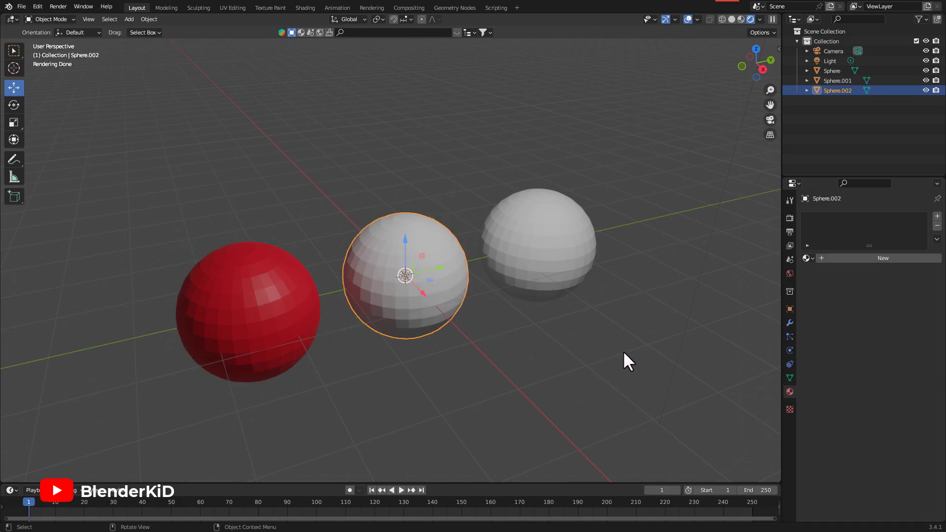
left_click(811, 259)
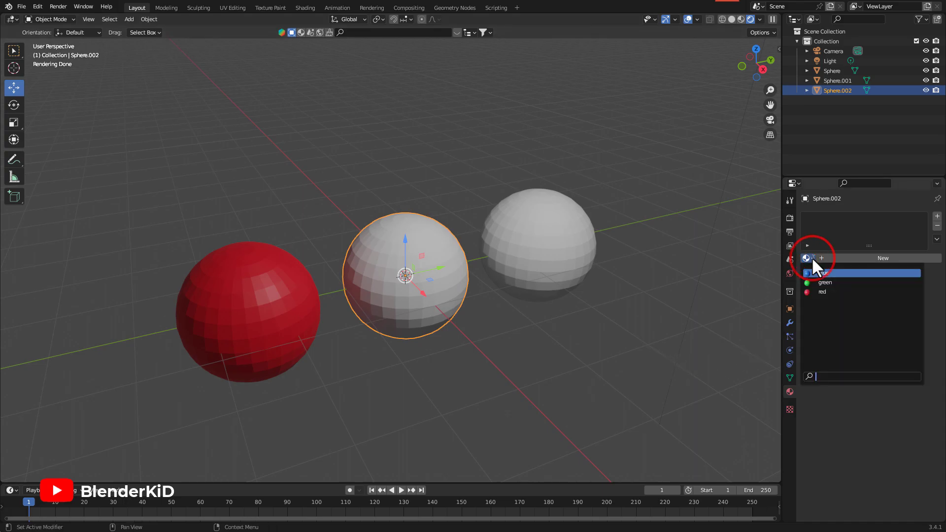
left_click(839, 283)
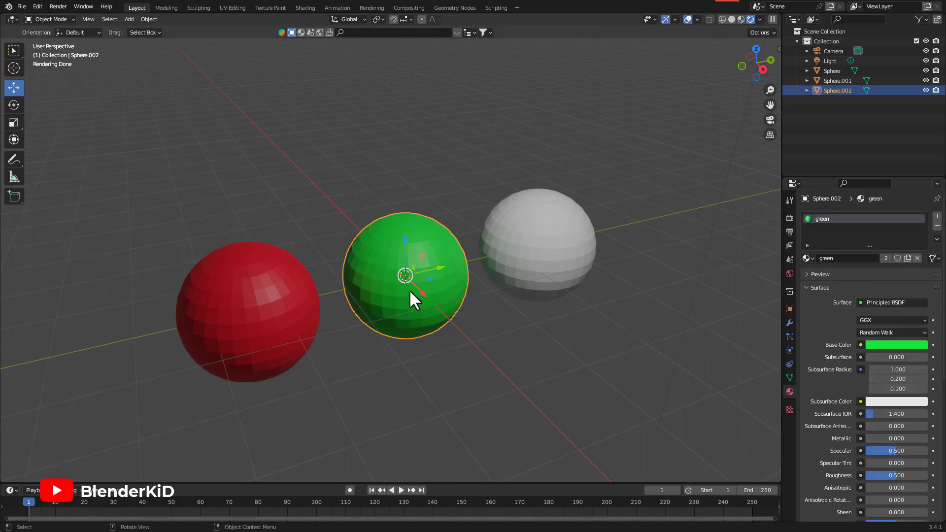
Assign the existing blue material to the sphere on the positive Y side.
left_click(545, 240)
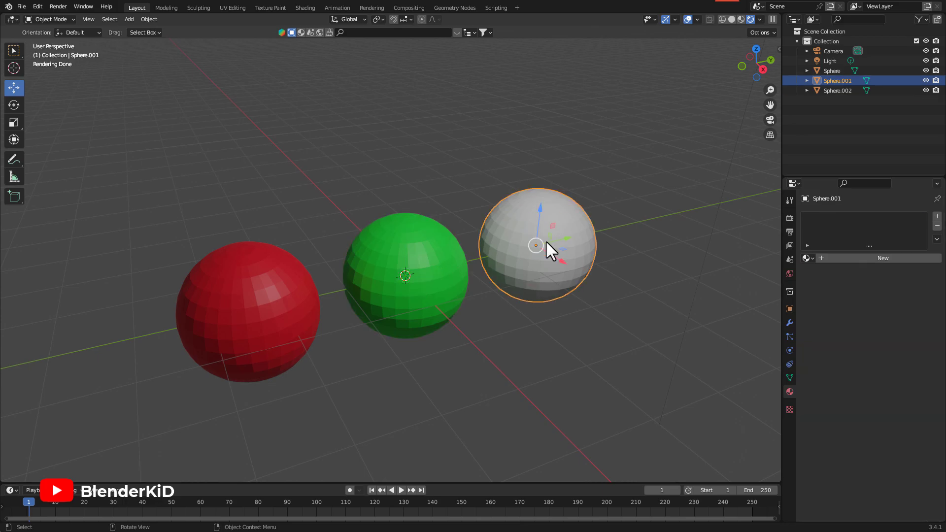
left_click(808, 258)
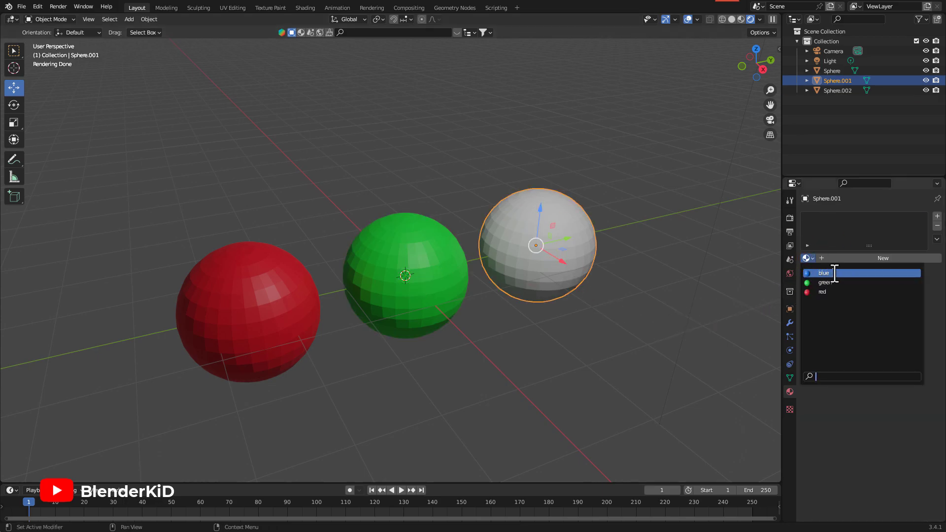
left_click(833, 273)
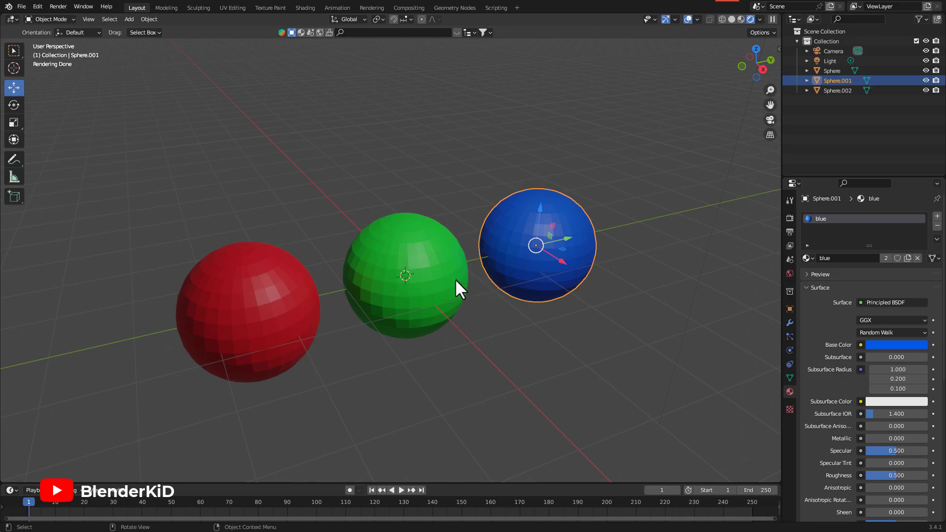
Delete all three colored spheres from the scene.
left_click(470, 386)
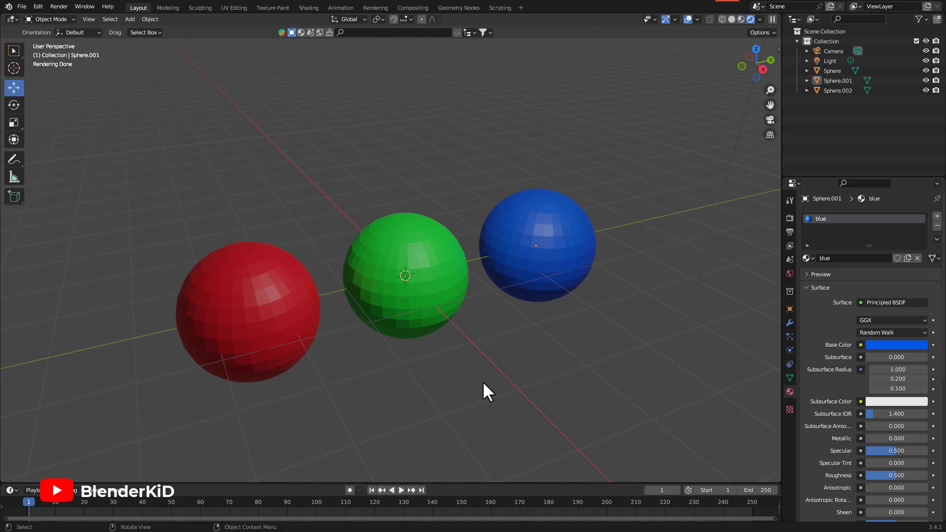
left_click_drag(202, 168, 569, 319)
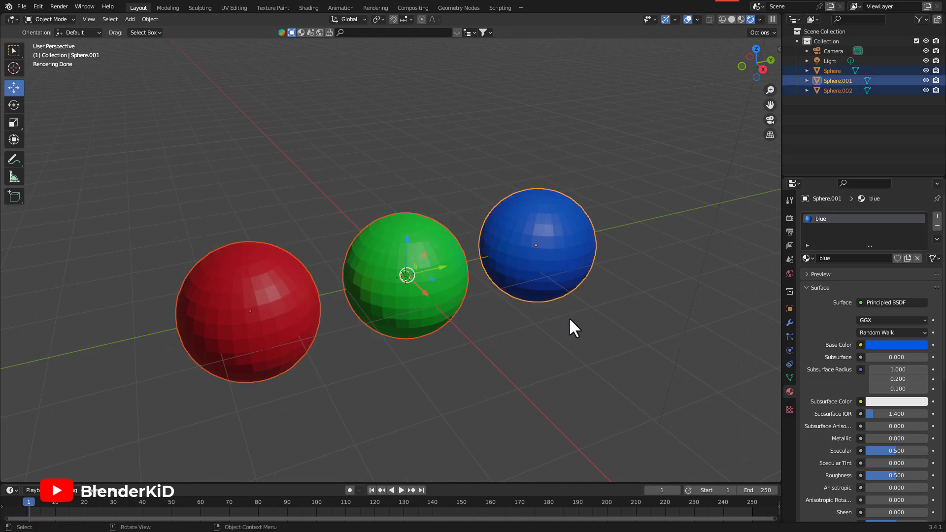
key("Delete")
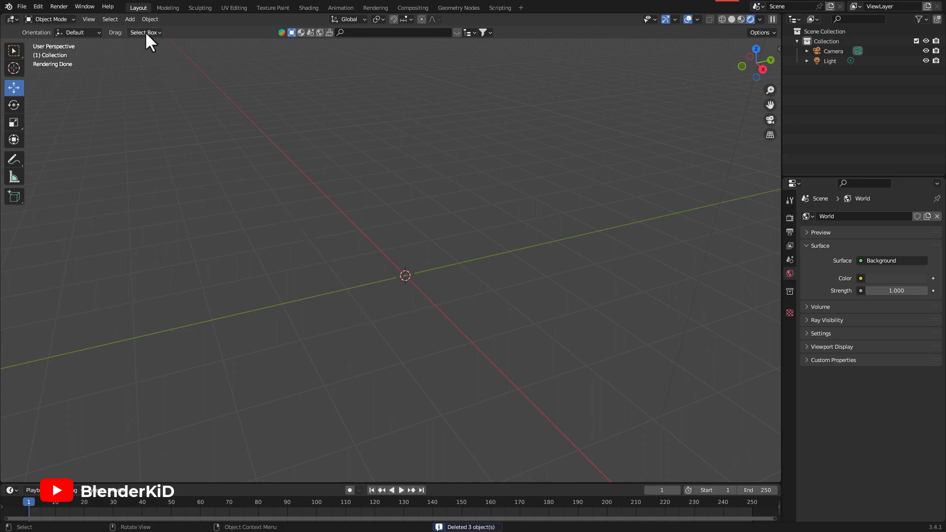
Add a cube mesh at the scene origin.
left_click(133, 19)
mouse_move(137, 28)
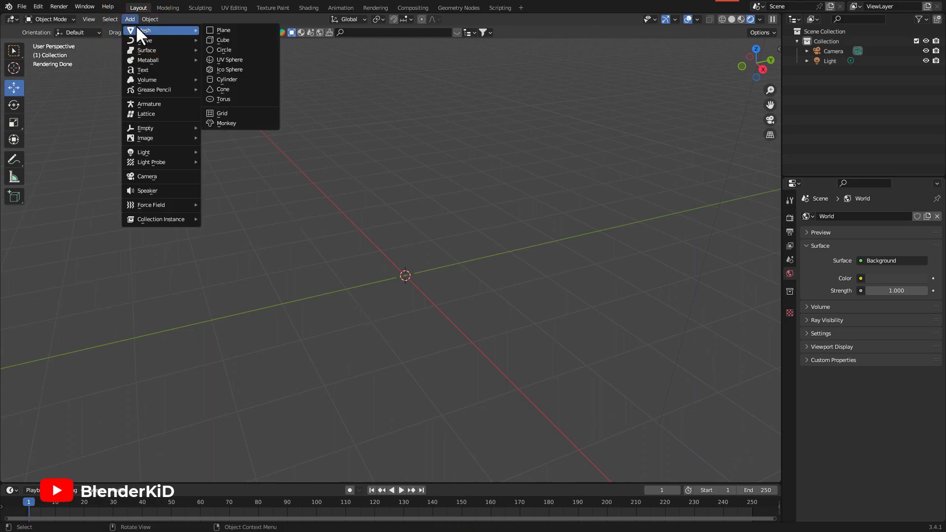
left_click(244, 38)
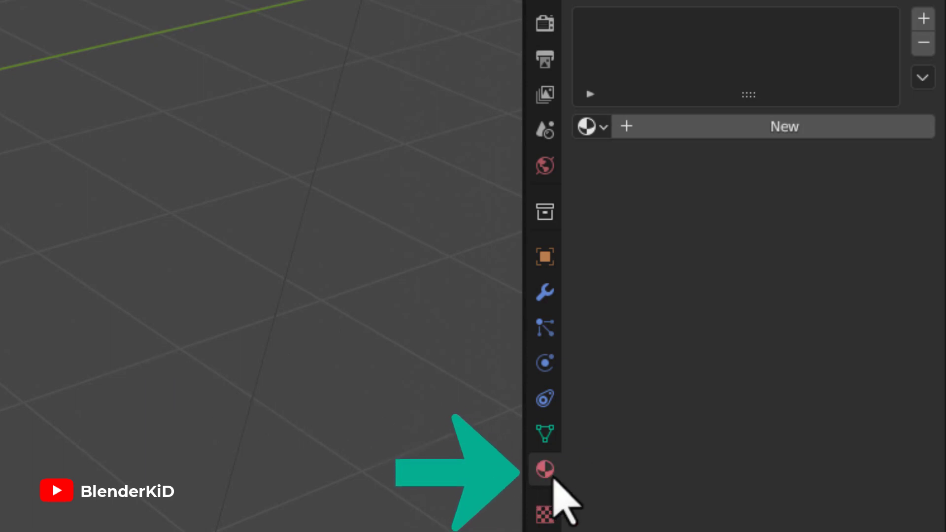
Create a new material on the cube, give it a yellow base color and name it "yellow".
left_click(751, 130)
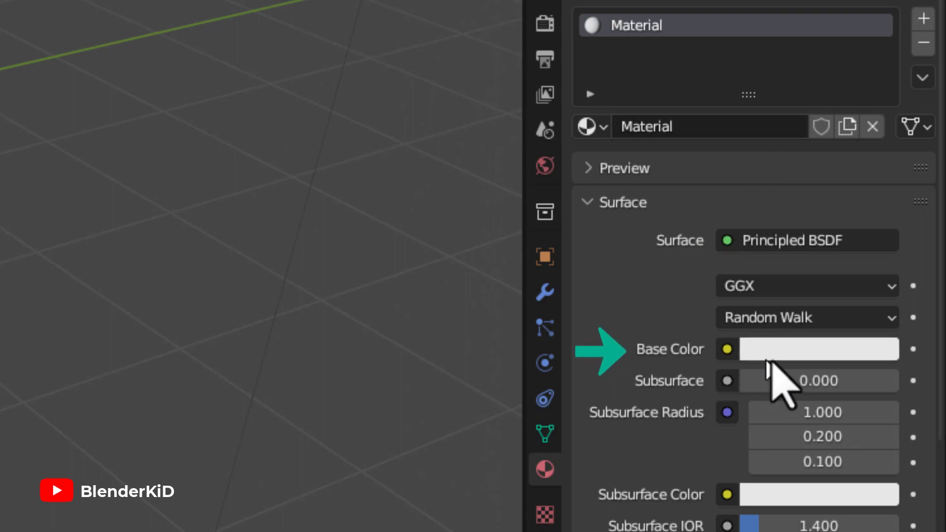
left_click(827, 353)
left_click(714, 120)
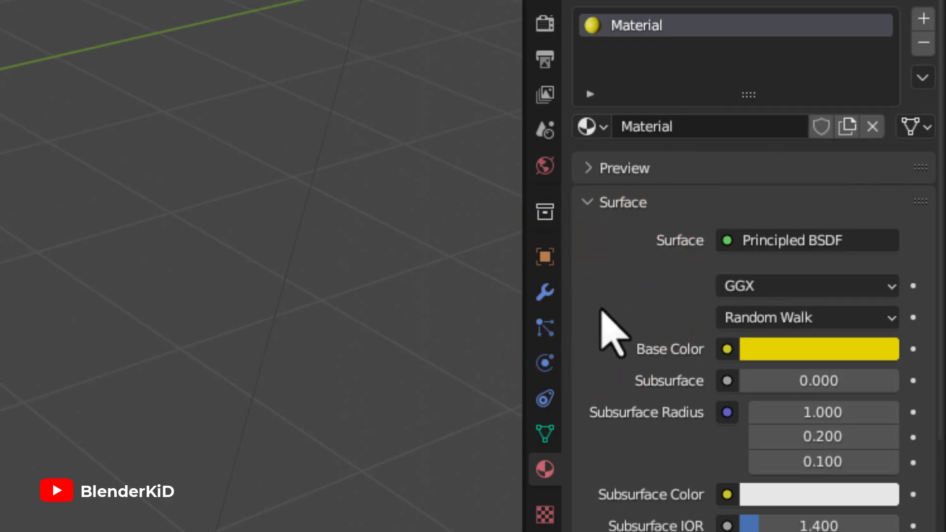
double_click(670, 127)
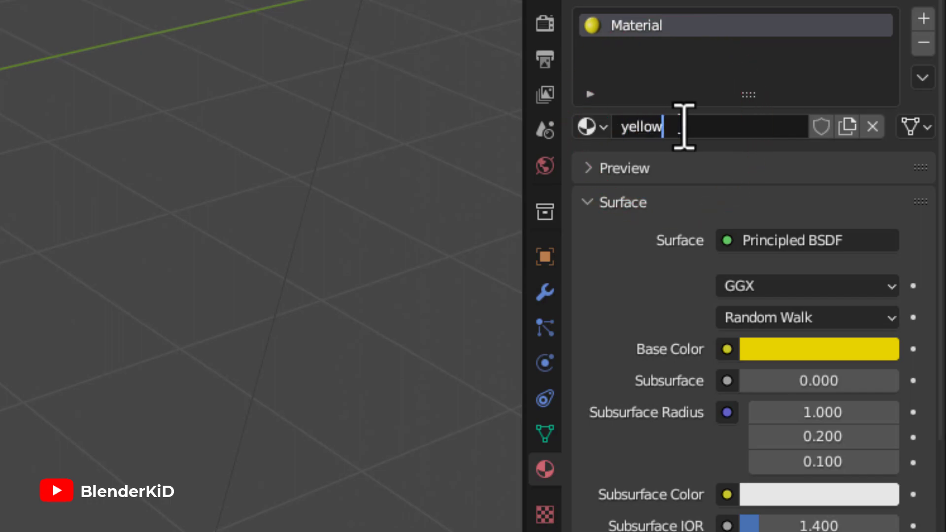
type("yellow")
key("Return")
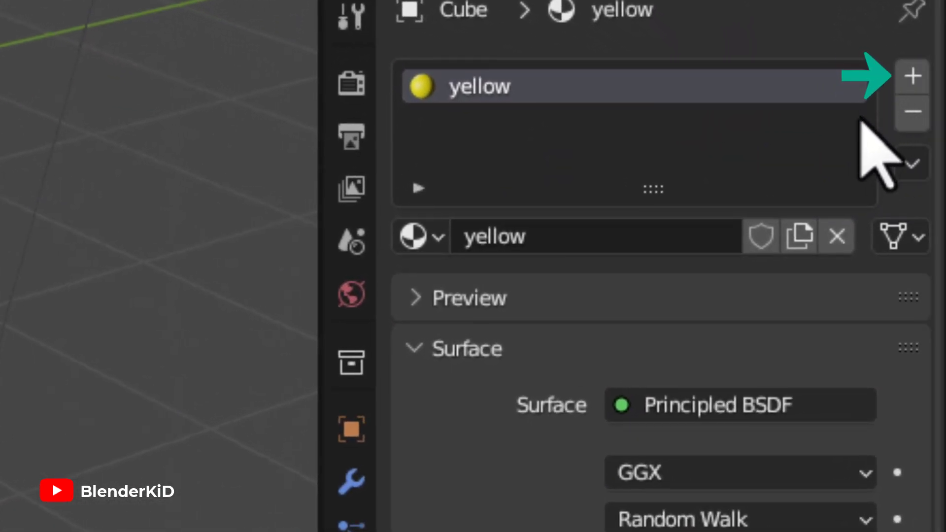
Add a second material slot to the cube and create a new material in it.
left_click(910, 75)
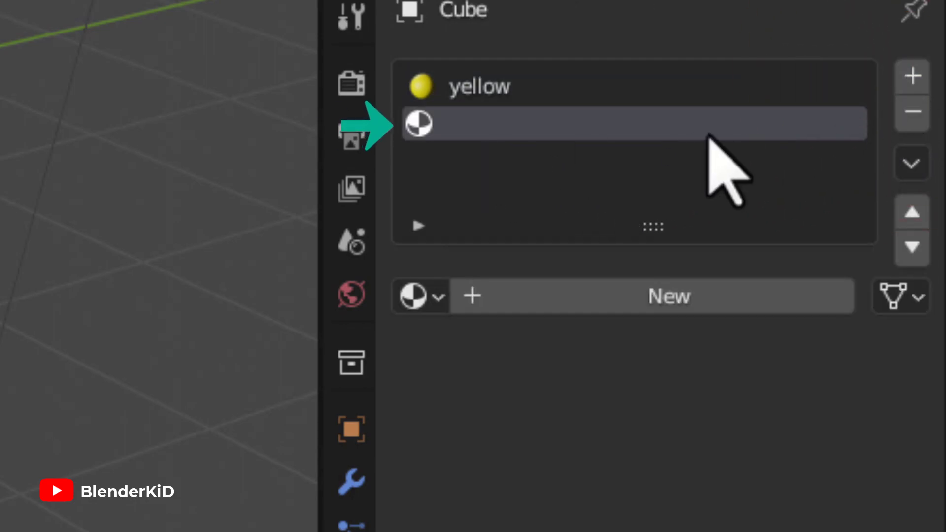
left_click(501, 124)
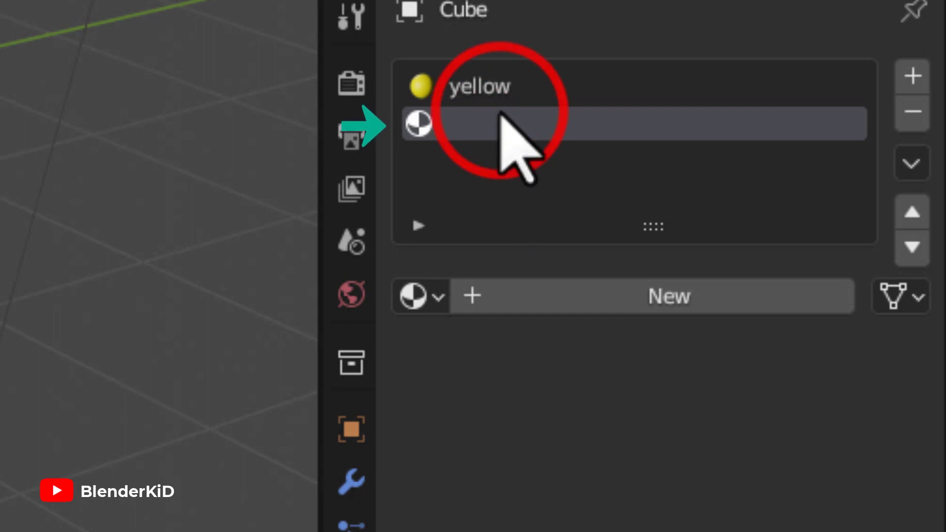
left_click(516, 98)
left_click(517, 111)
left_click(515, 101)
left_click(519, 123)
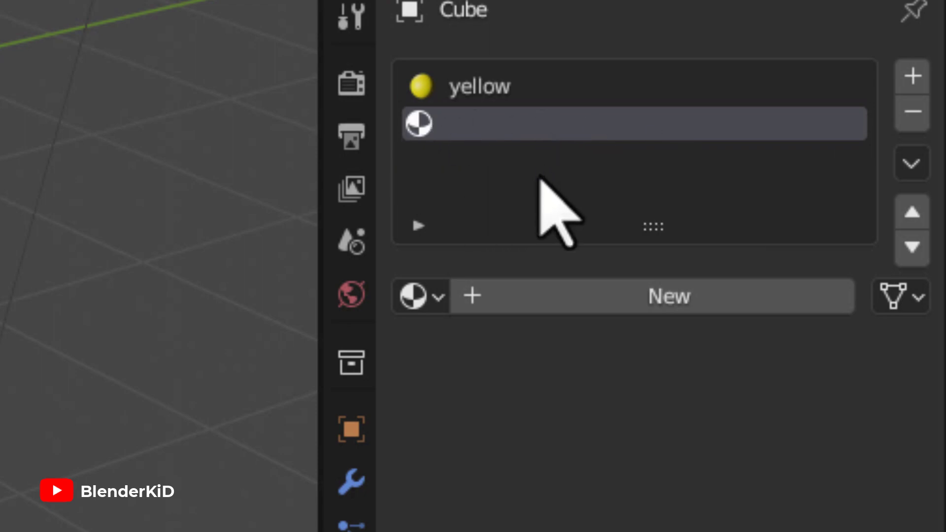
left_click(630, 293)
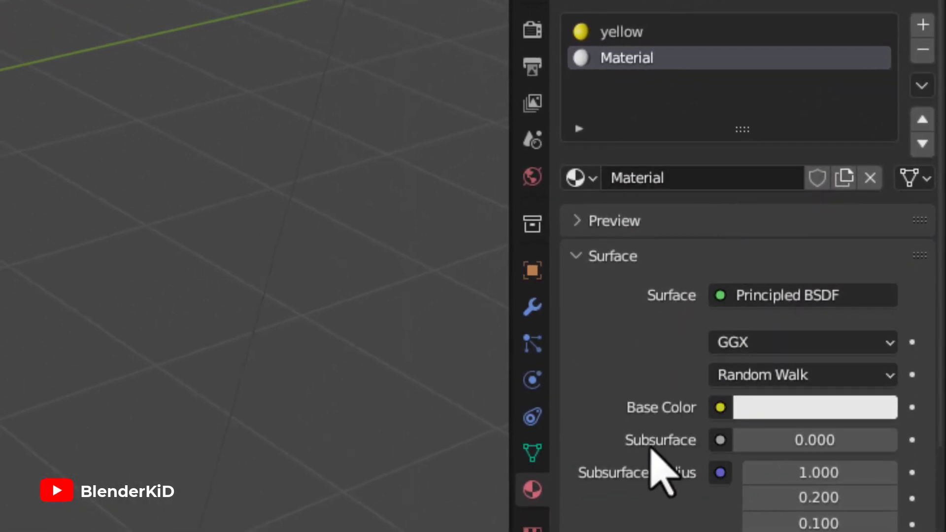
Give the cube's second material a purple base color and name it "purple".
left_click(813, 407)
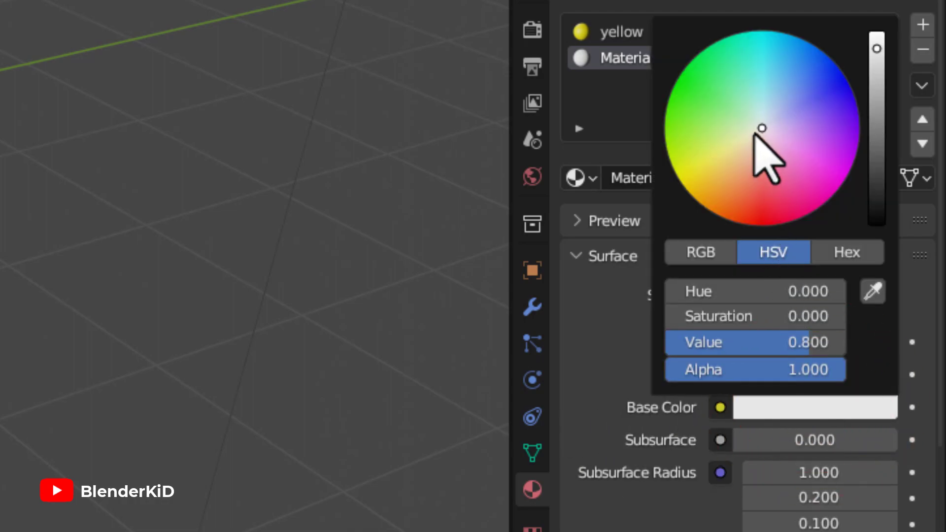
left_click_drag(761, 127, 837, 145)
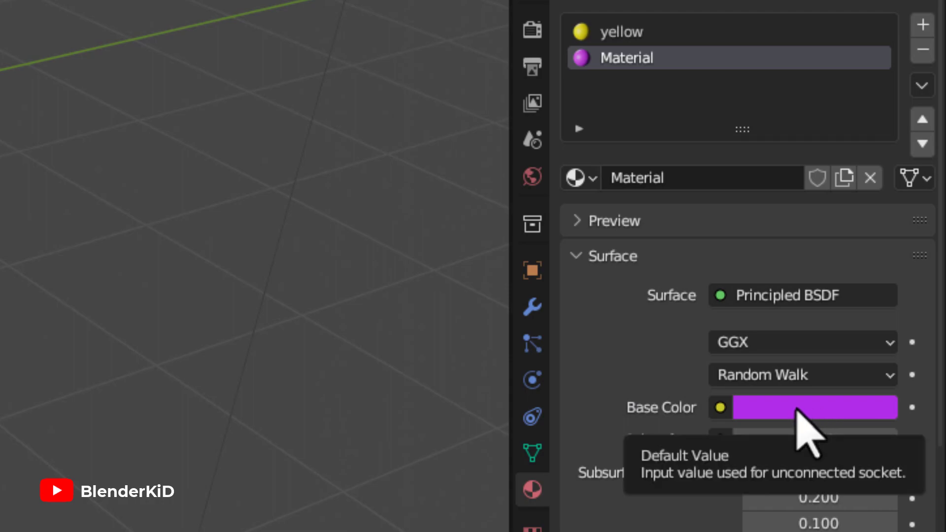
left_click(671, 177)
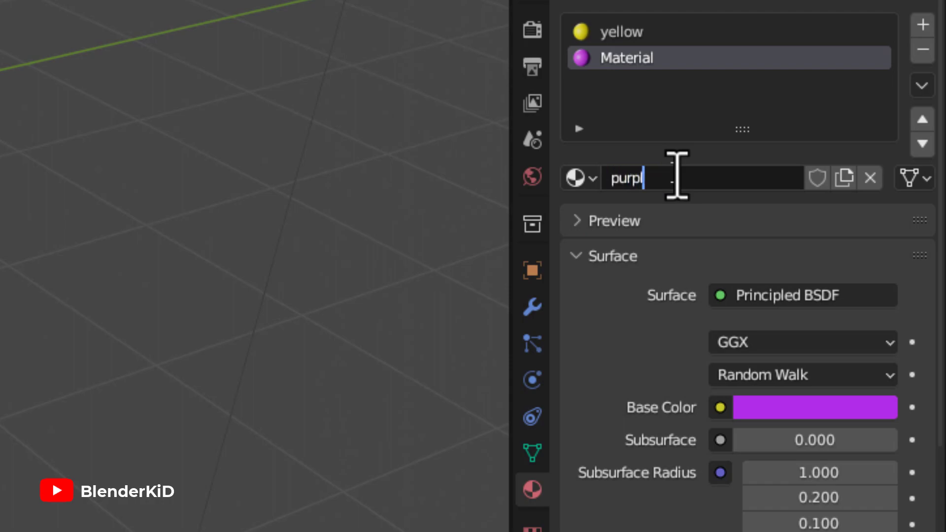
key("Return")
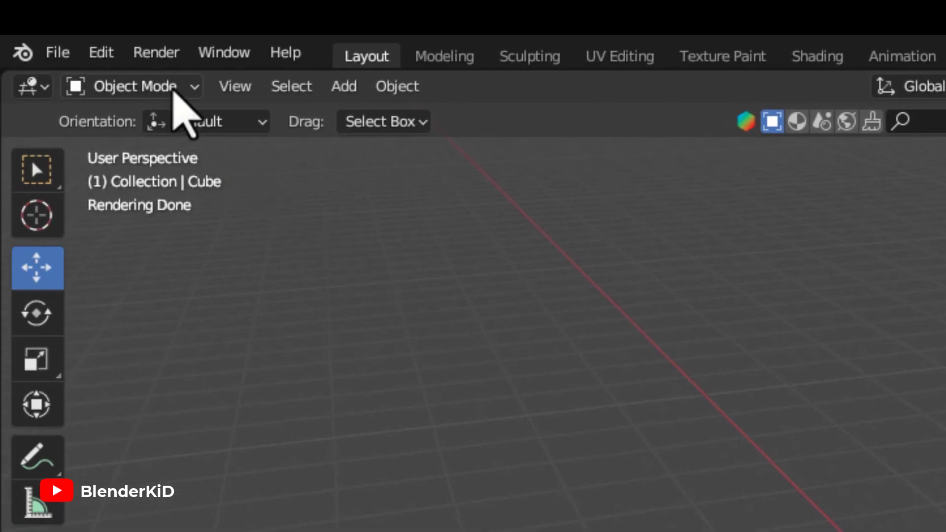
Assign the purple material to only the cube's top face in Edit Mode with face selection, and return to Object Mode.
left_click(173, 89)
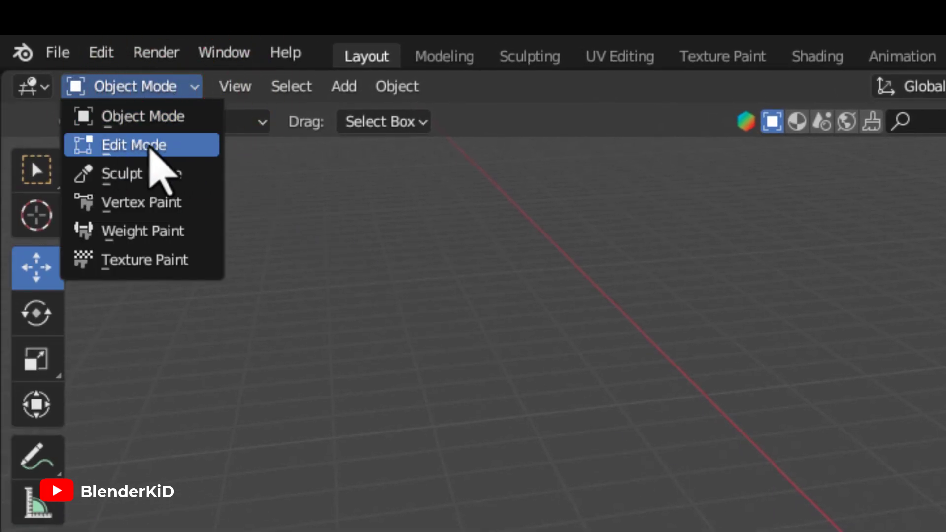
left_click(150, 148)
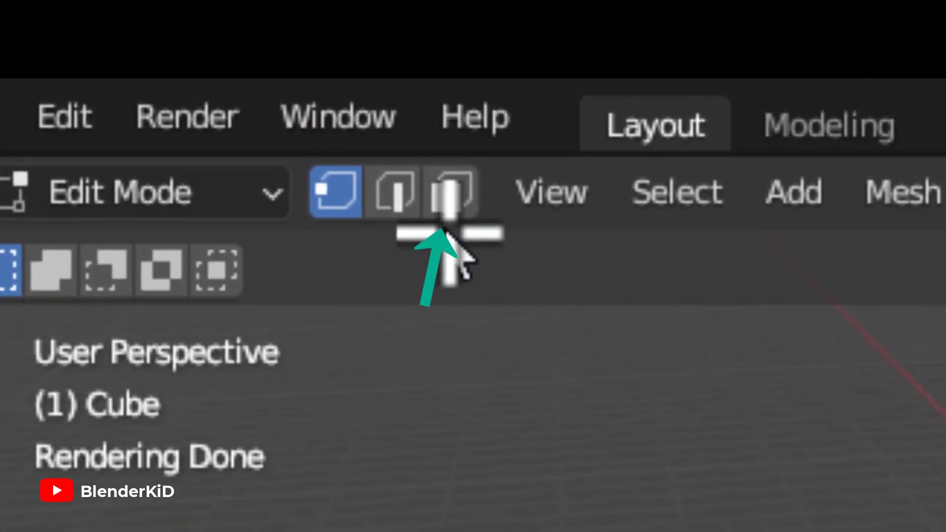
left_click(452, 201)
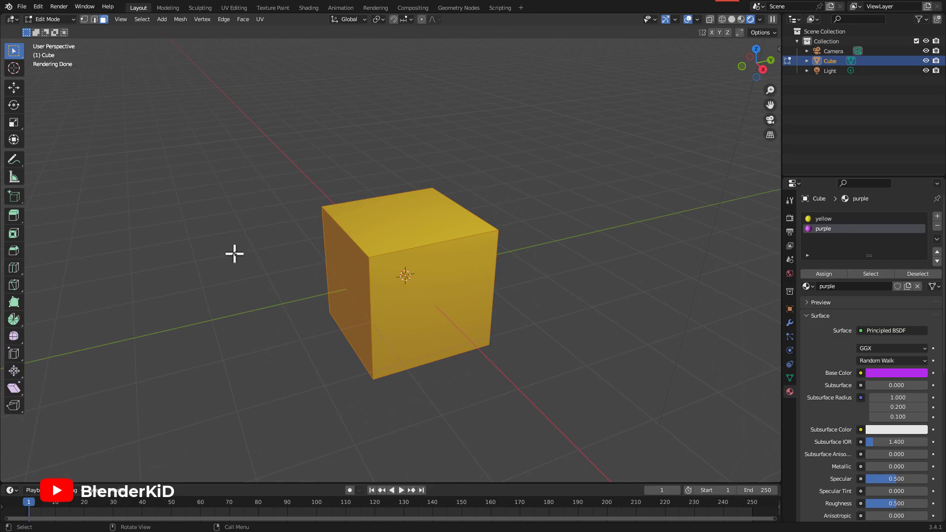
left_click(403, 219)
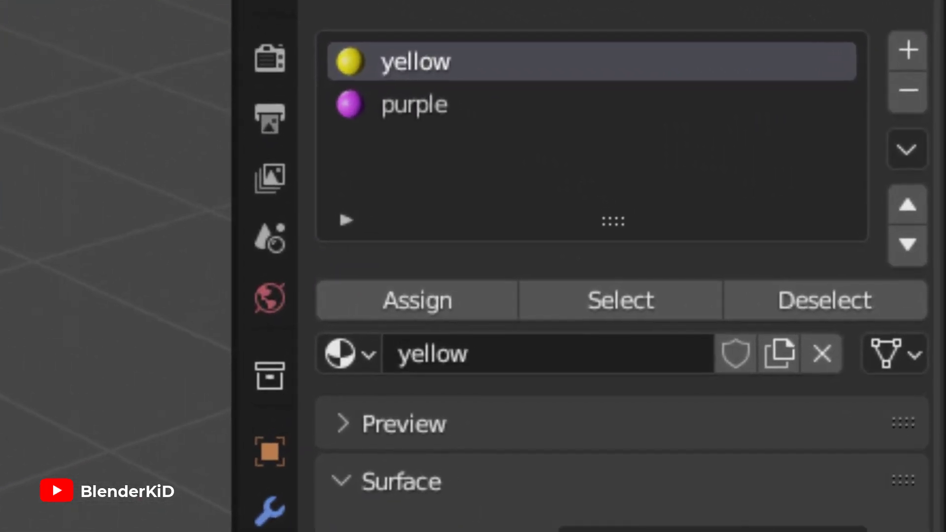
left_click(410, 116)
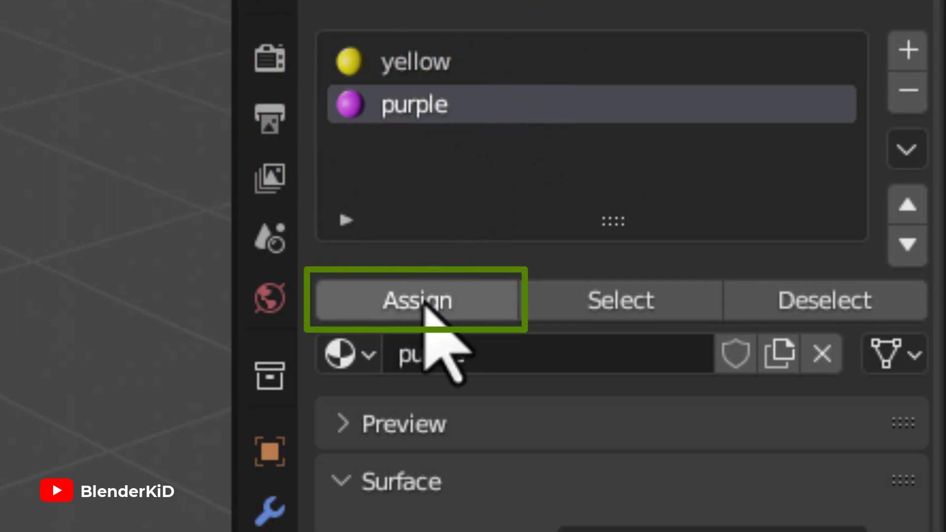
left_click(423, 306)
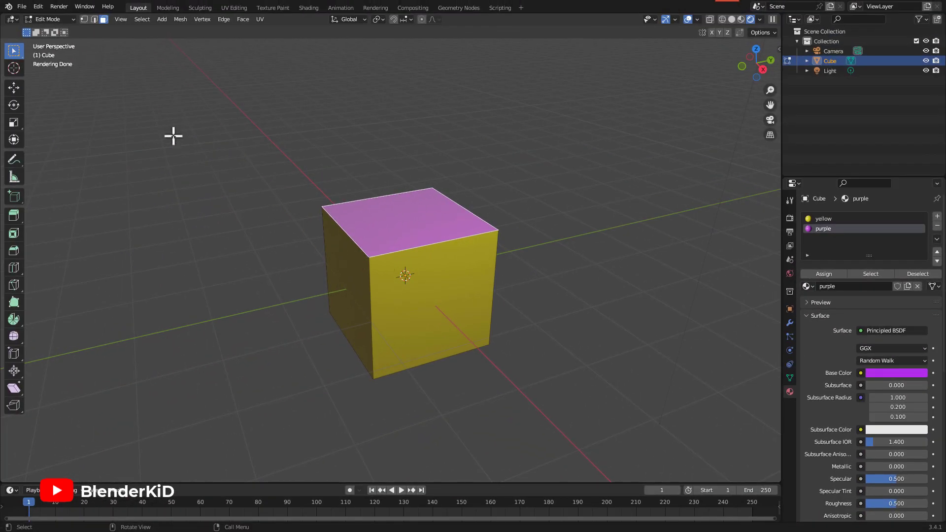
left_click(68, 18)
left_click(66, 28)
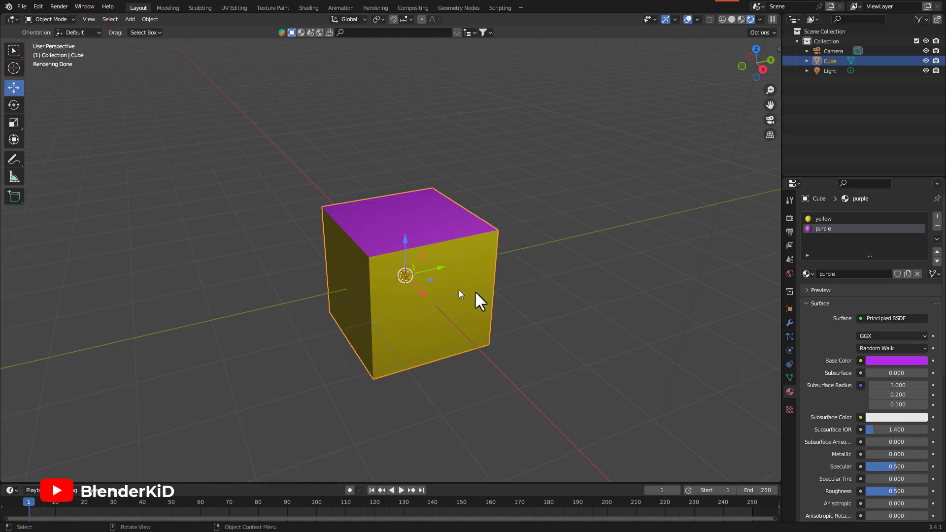
Add a third material slot to the cube and load the existing green material into it.
middle_click_drag(489, 295, 393, 305)
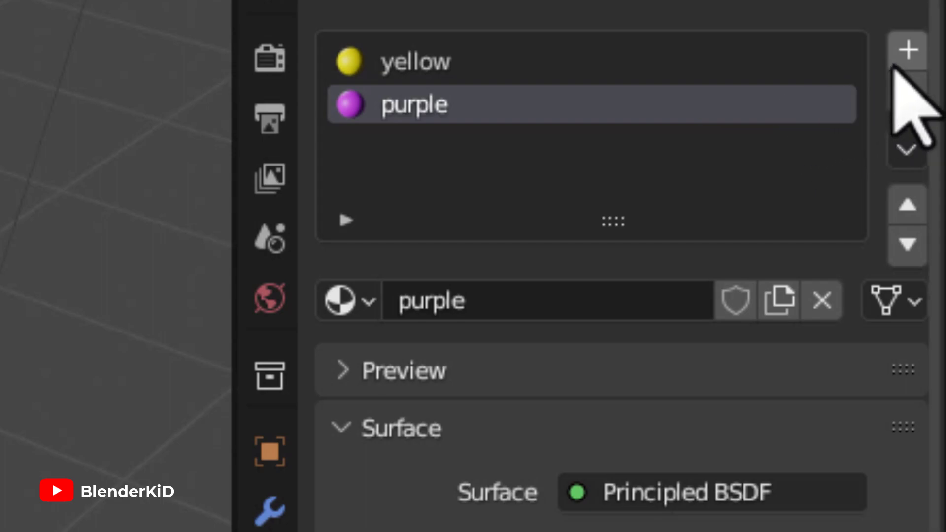
left_click(908, 47)
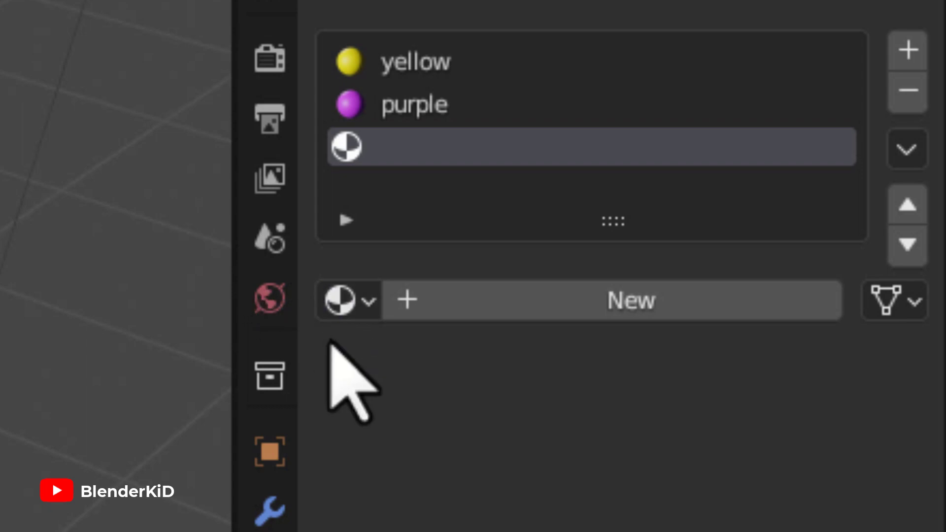
left_click(370, 300)
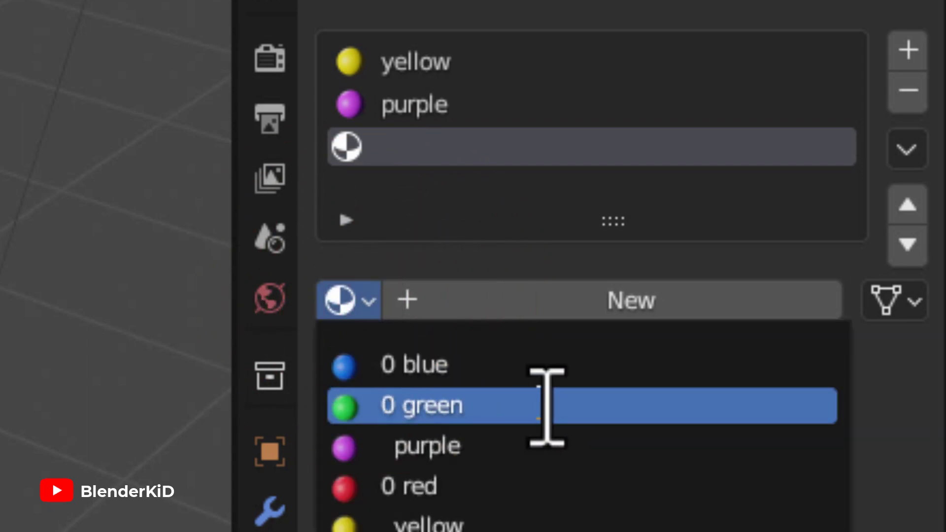
left_click(506, 407)
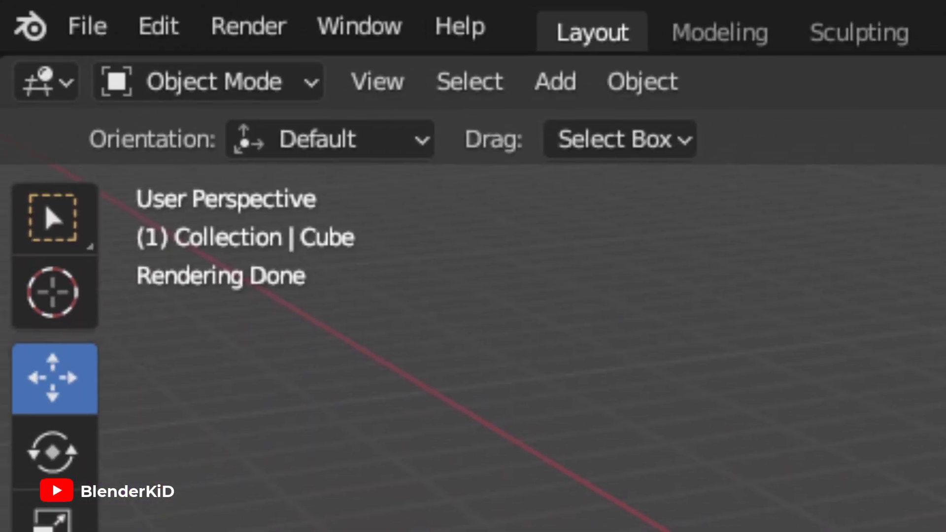
Assign the green material to the cube's side face on the positive X side in Edit Mode, and return to Object Mode.
left_click(262, 83)
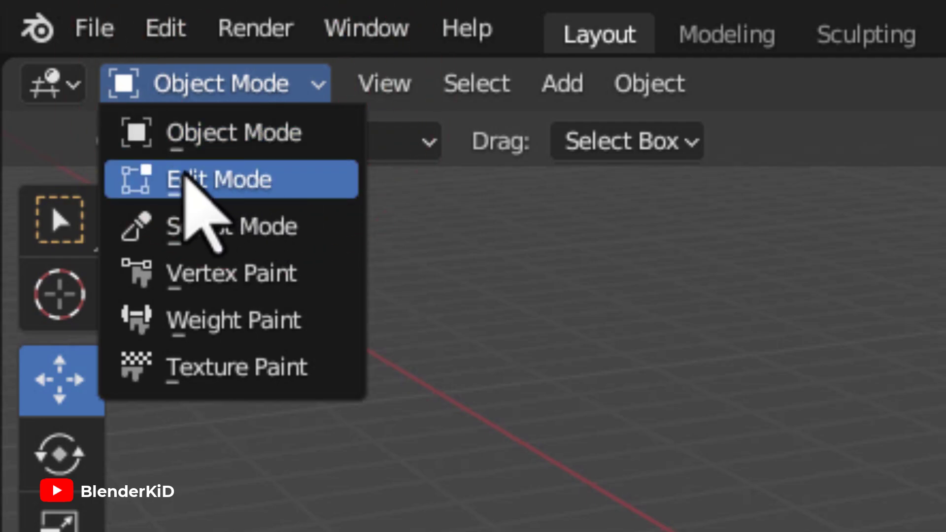
left_click(305, 185)
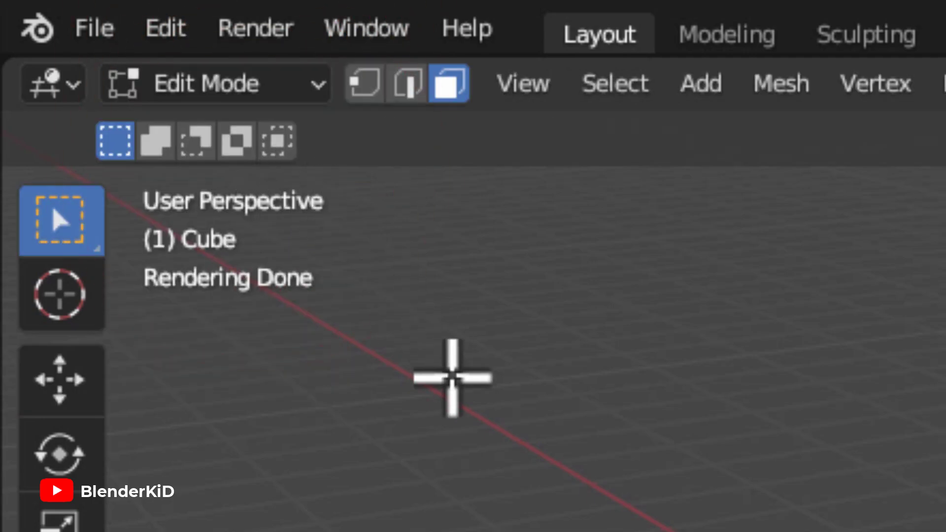
left_click(447, 83)
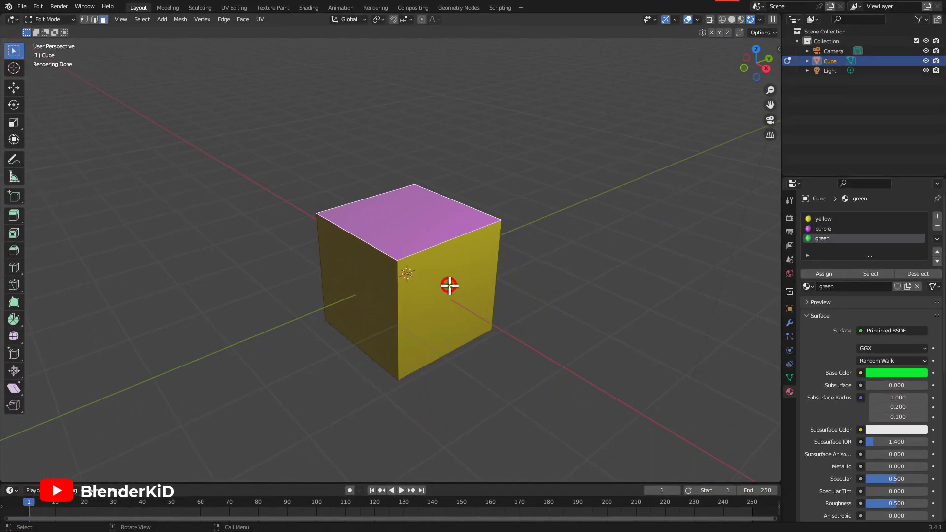
left_click(450, 284)
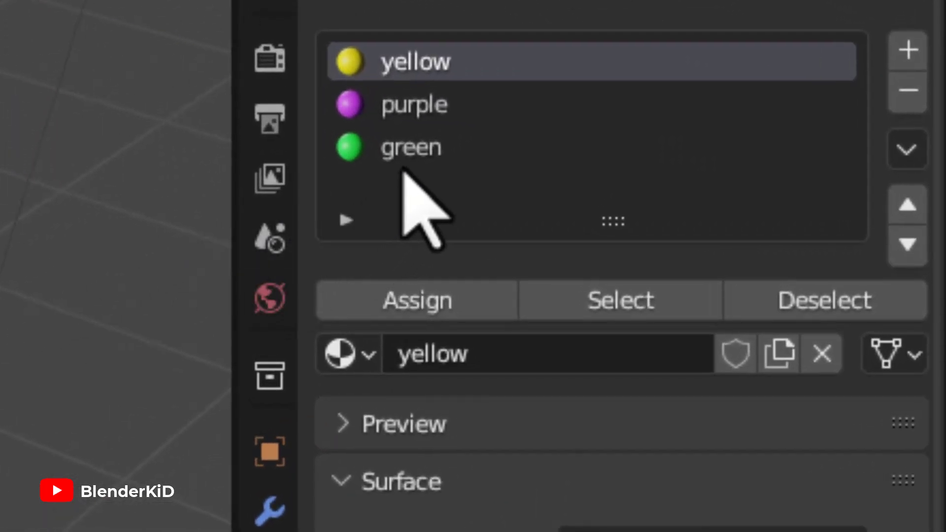
left_click(465, 150)
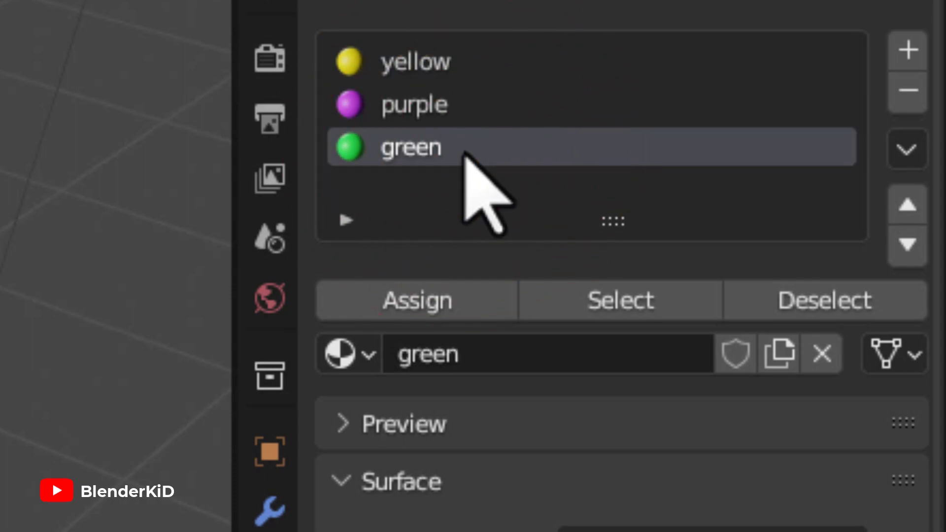
left_click(433, 300)
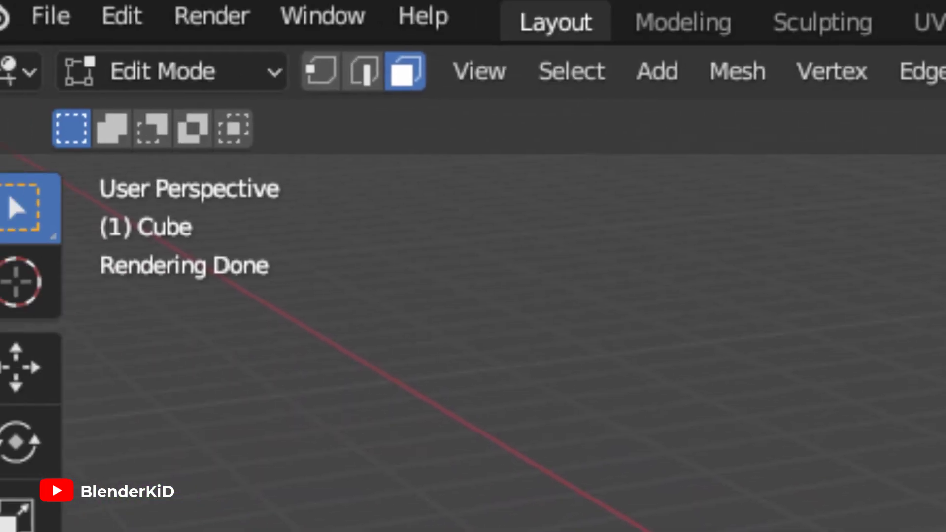
left_click(293, 89)
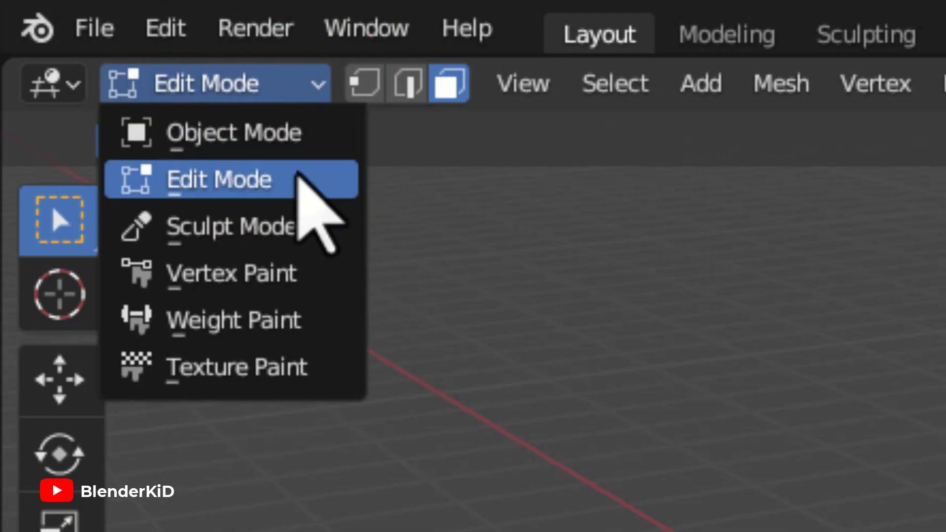
left_click(269, 138)
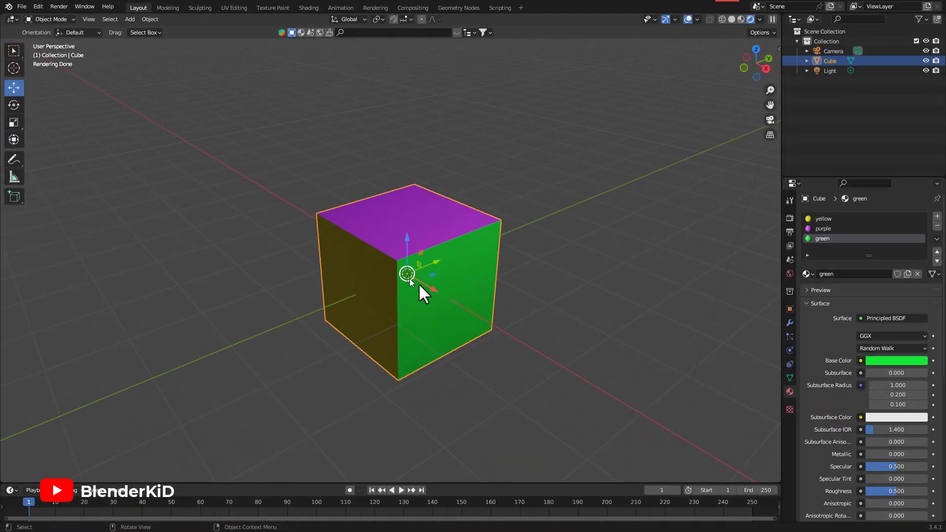
Remove the green material slot from the cube.
middle_click_drag(527, 290, 443, 303)
left_click(555, 316)
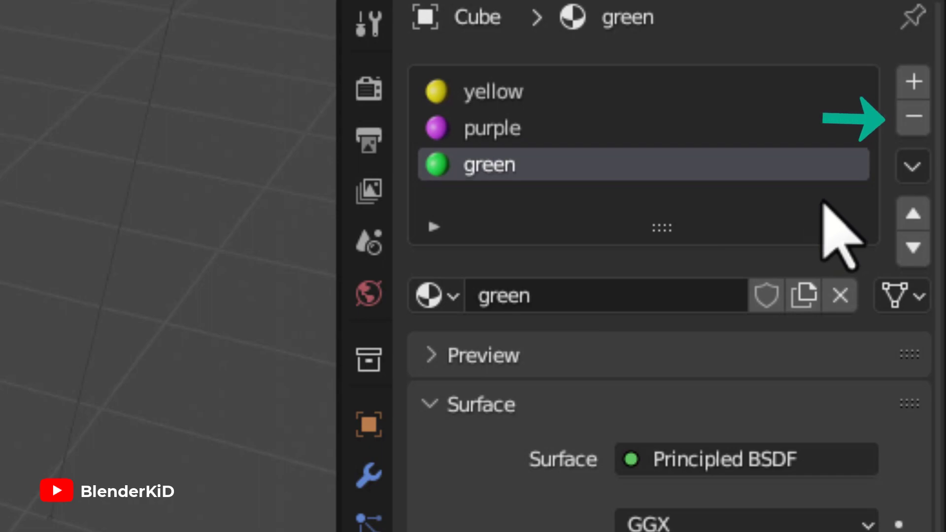
left_click(912, 116)
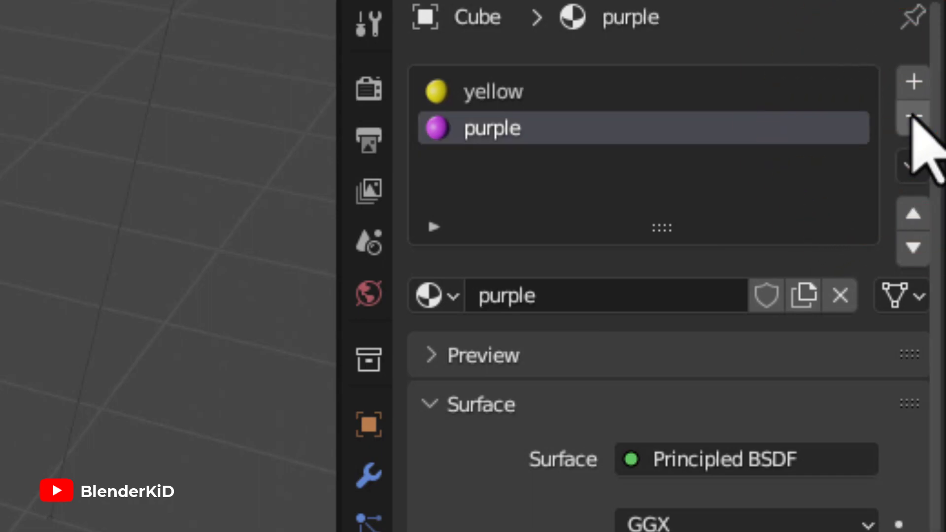
Remove the purple and yellow material slots from the cube, and check which materials are still stored in the file.
left_click(912, 116)
left_click(912, 116)
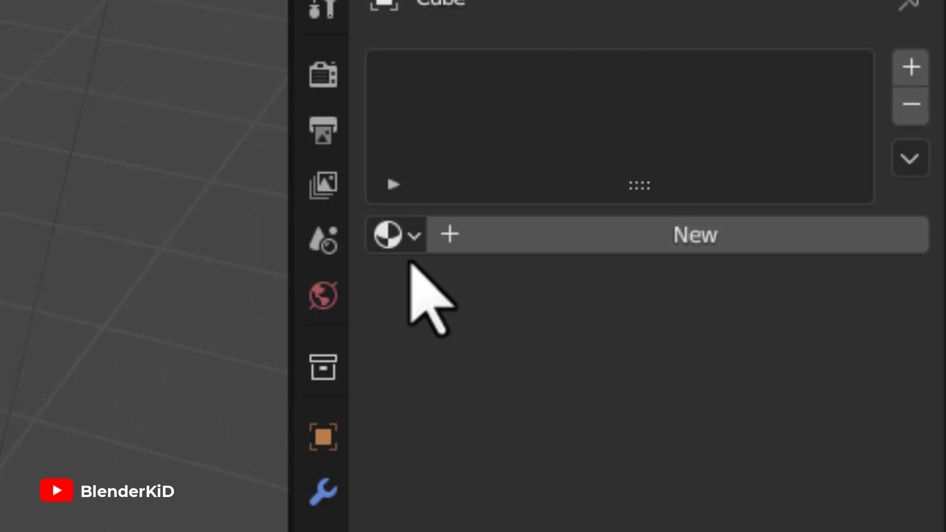
left_click(414, 236)
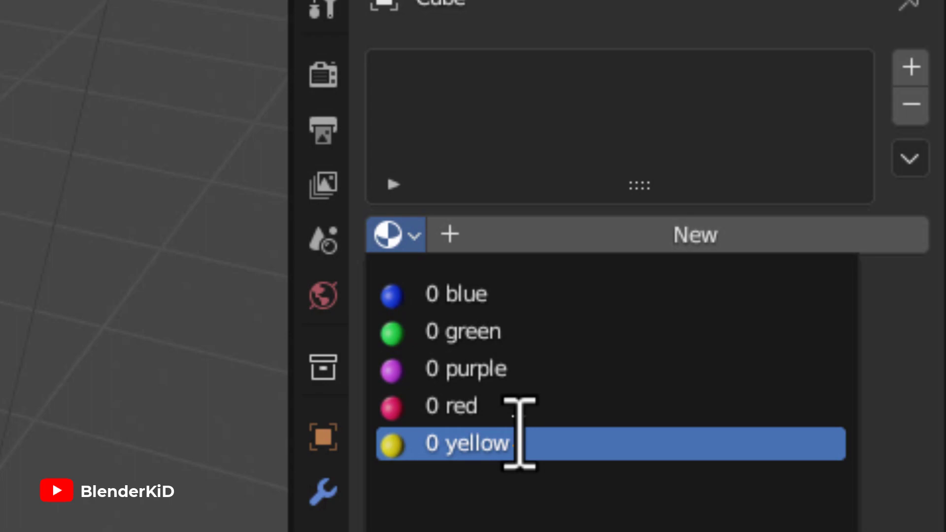
left_click(172, 318)
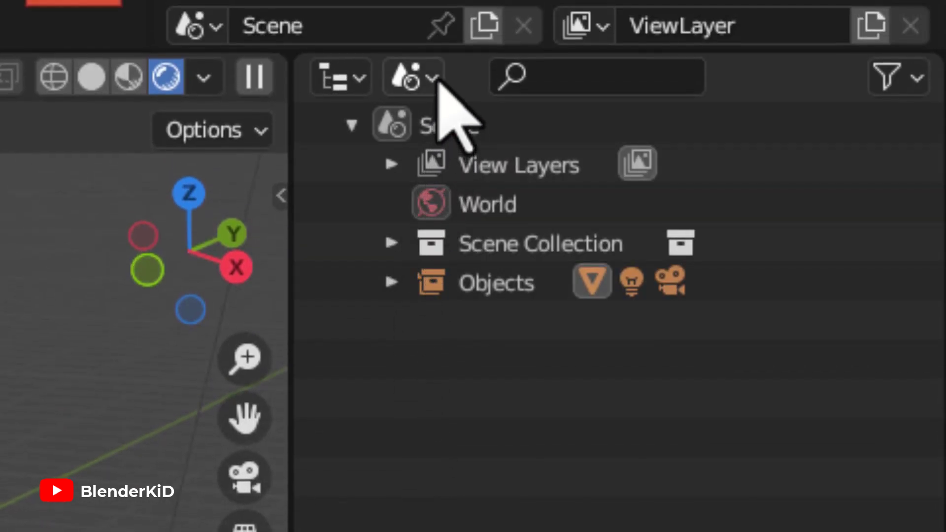
Delete the unused blue, green, purple, red and yellow materials from the Outliner's Orphan Data view, and check the cube's list of available materials.
left_click(436, 74)
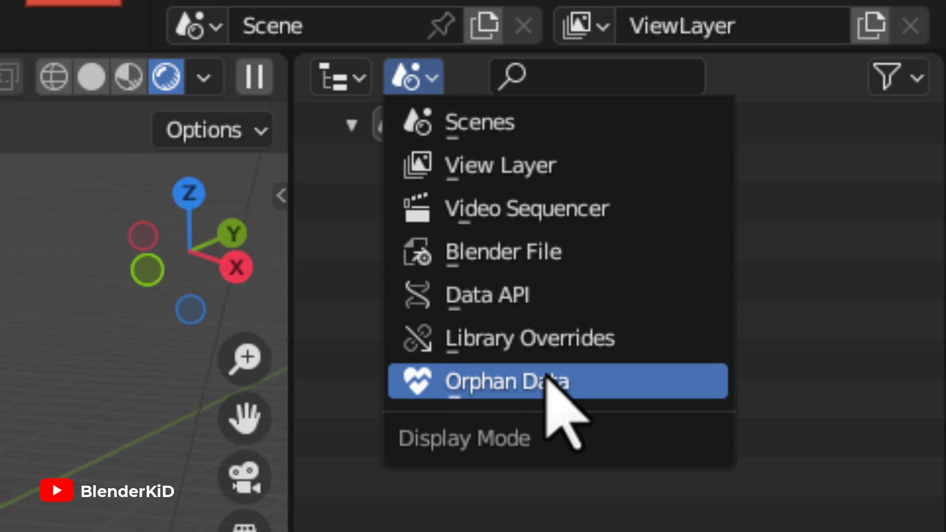
left_click(570, 380)
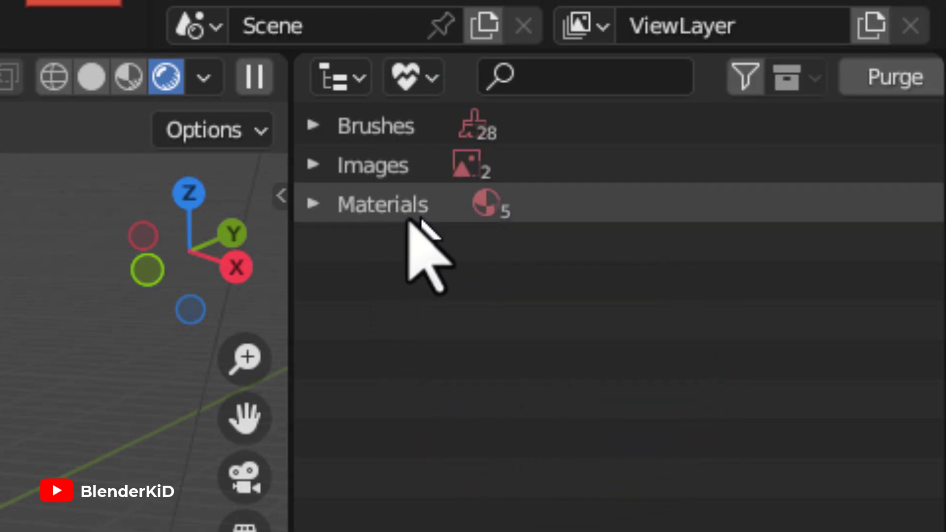
left_click(315, 204)
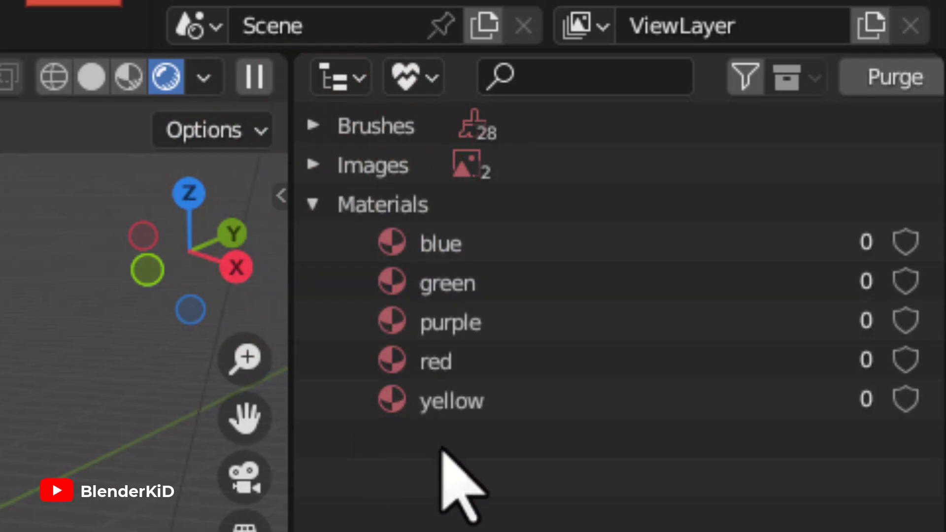
left_click_drag(549, 470, 376, 242)
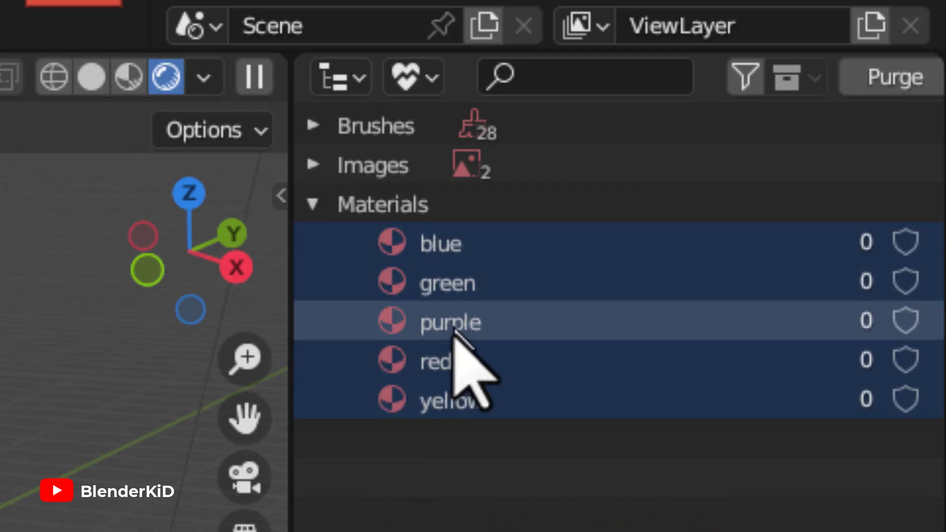
right_click(461, 249)
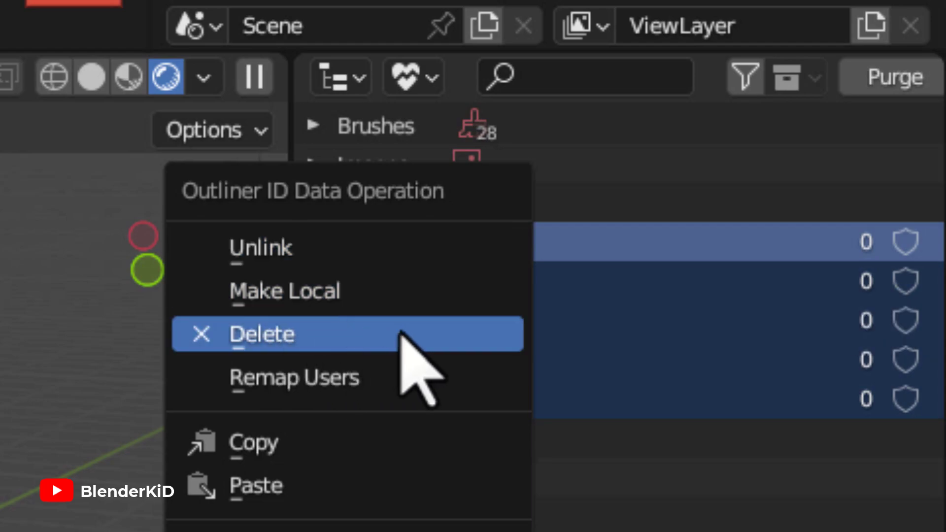
left_click(392, 336)
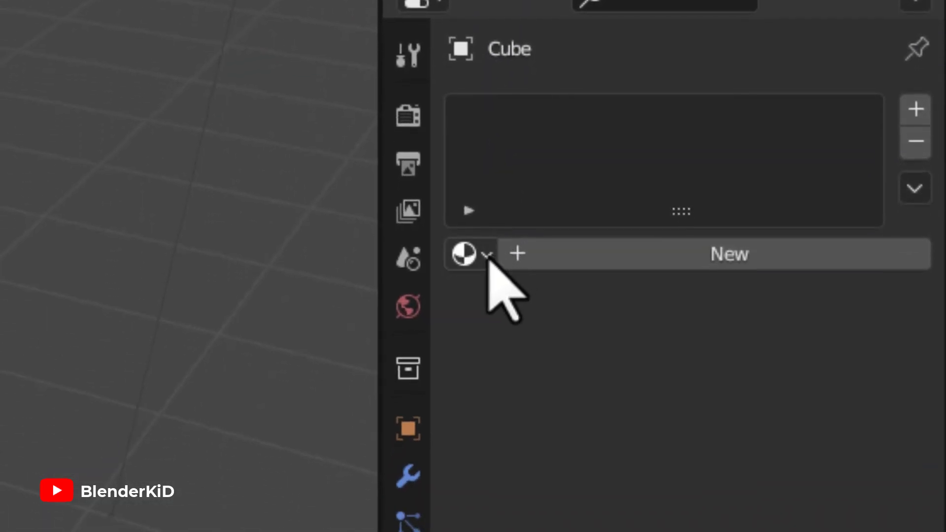
left_click(487, 253)
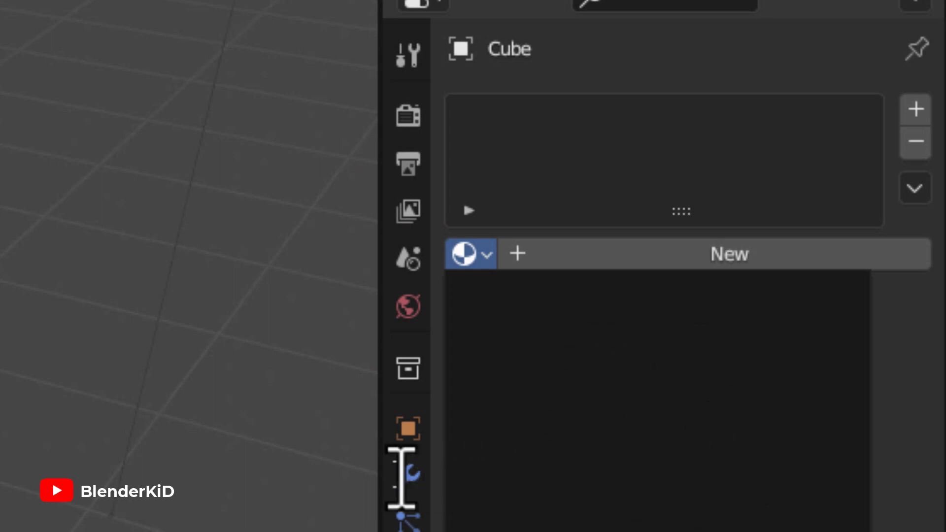
left_click(288, 481)
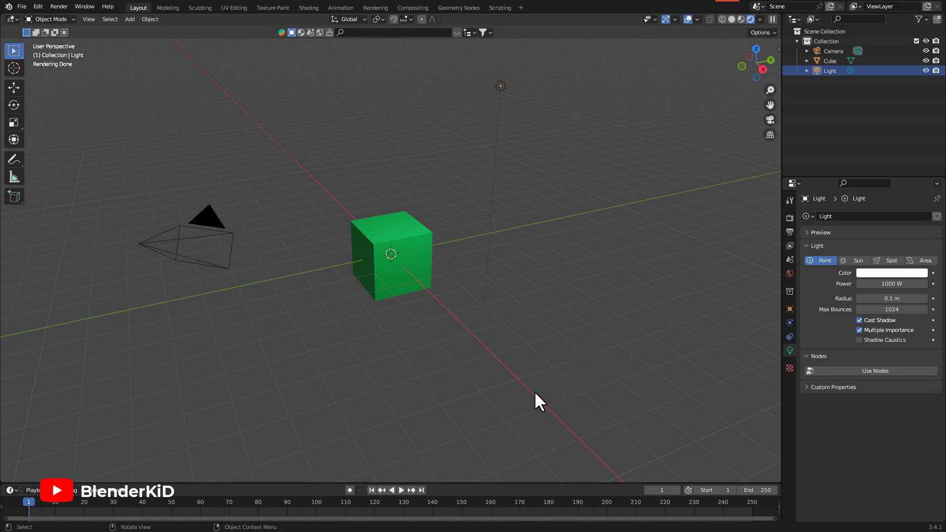
Duplicate the green cube toward positive Y, and duplicate that copy to a spot behind the original toward negative X.
left_click(408, 241)
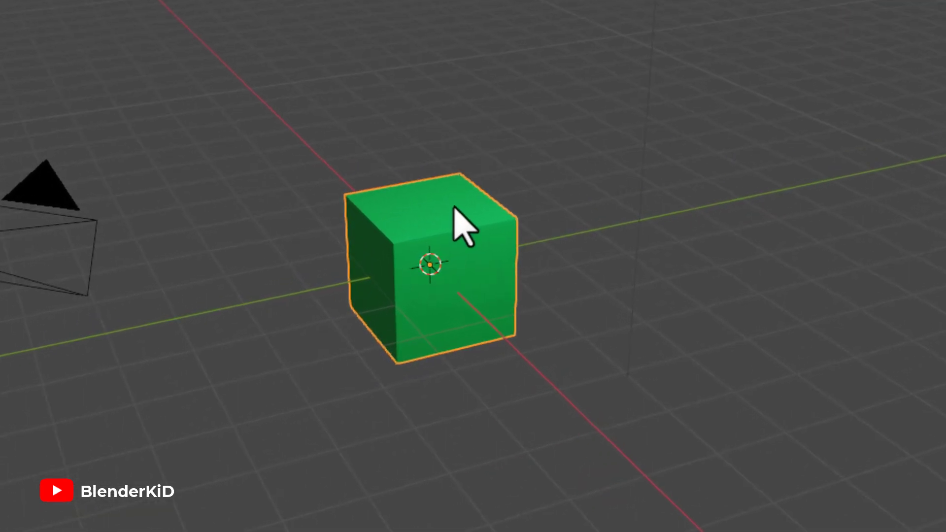
right_click(463, 225)
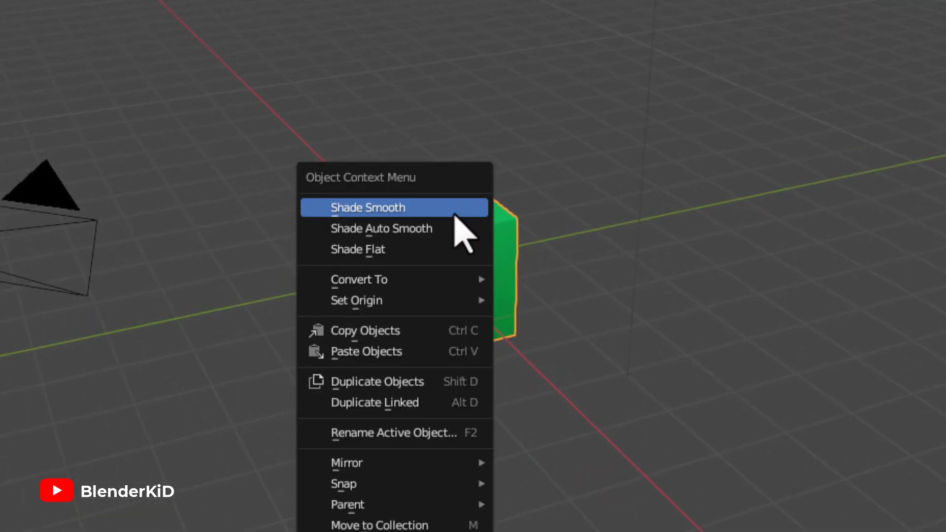
left_click(422, 383)
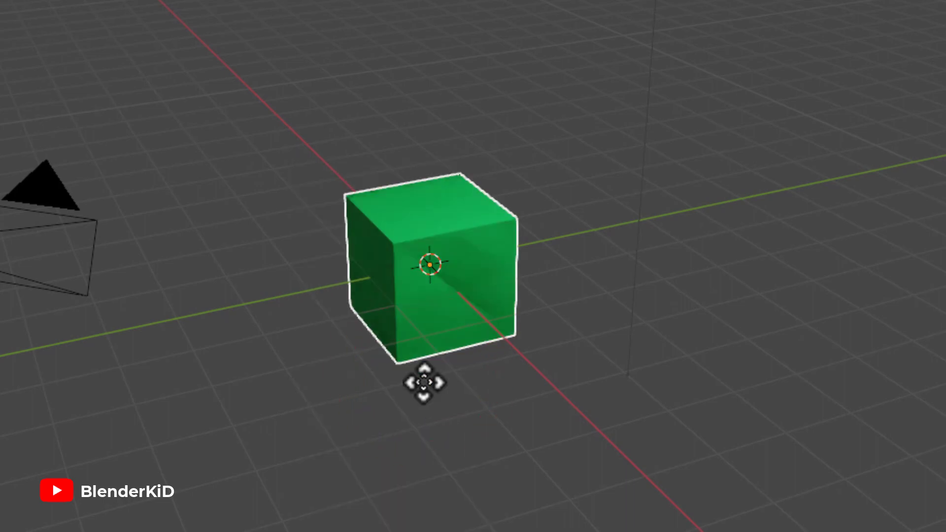
left_click(625, 362)
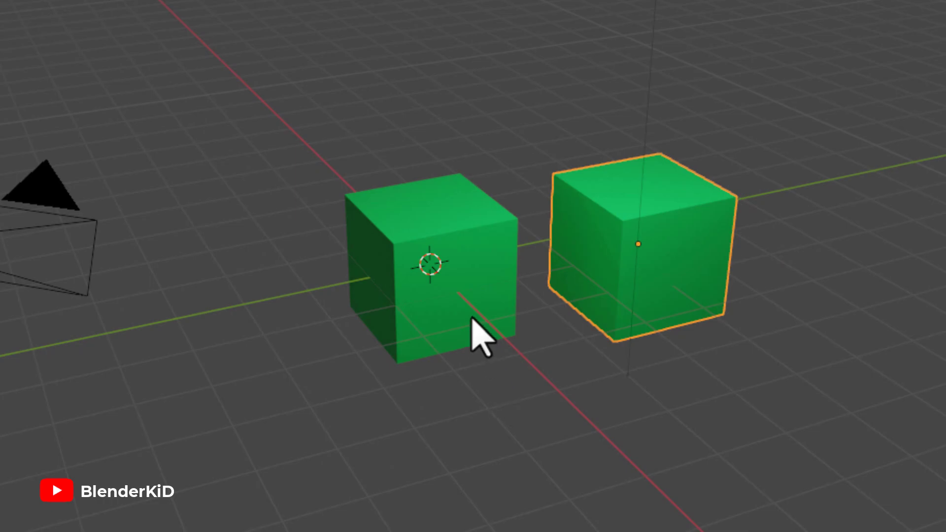
right_click(598, 222)
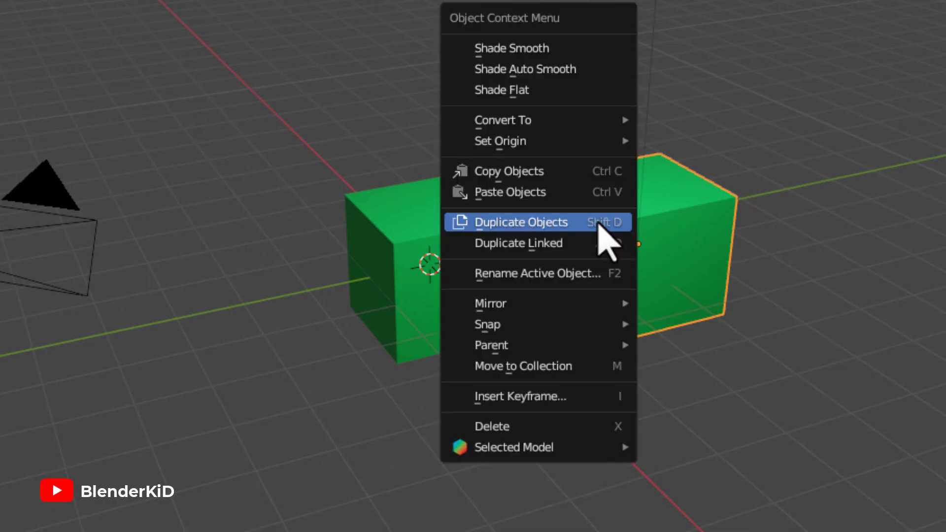
left_click(547, 226)
left_click(150, 113)
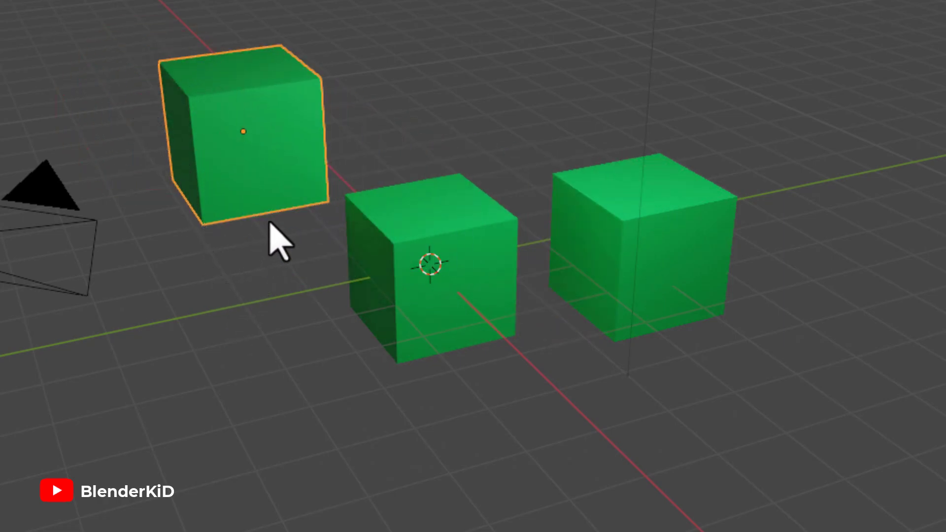
Duplicate the rear copy to the negative Y side of the original cube, and place another duplicate of the original above and behind it.
right_click(275, 167)
left_click(217, 168)
left_click(131, 394)
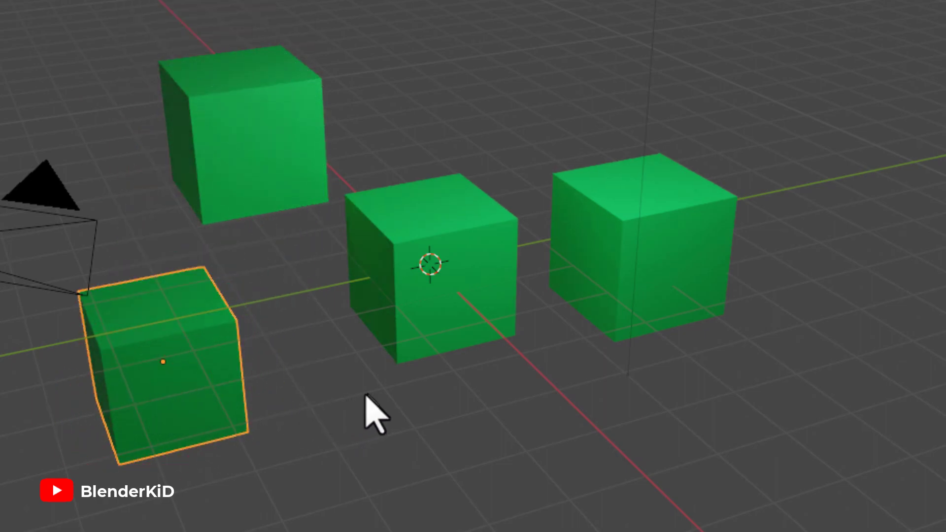
left_click(476, 319)
right_click(477, 317)
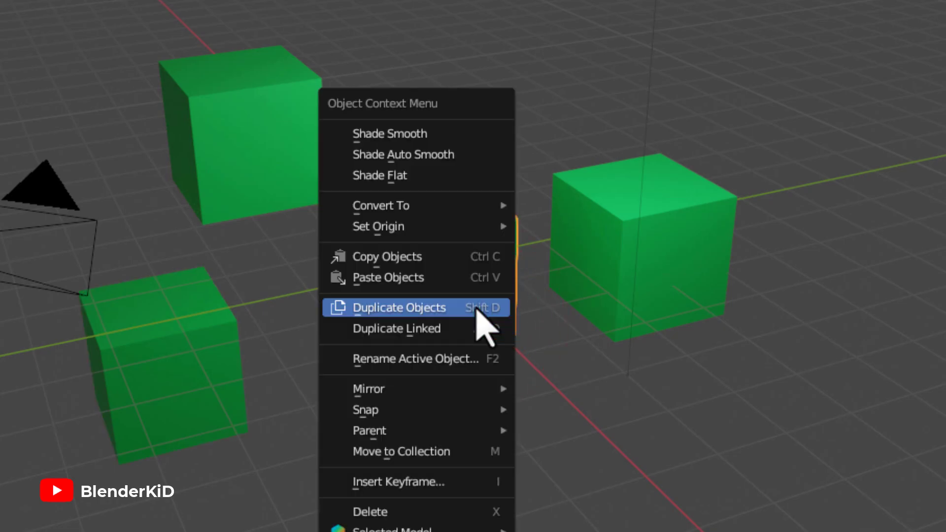
left_click(421, 309)
left_click(492, 63)
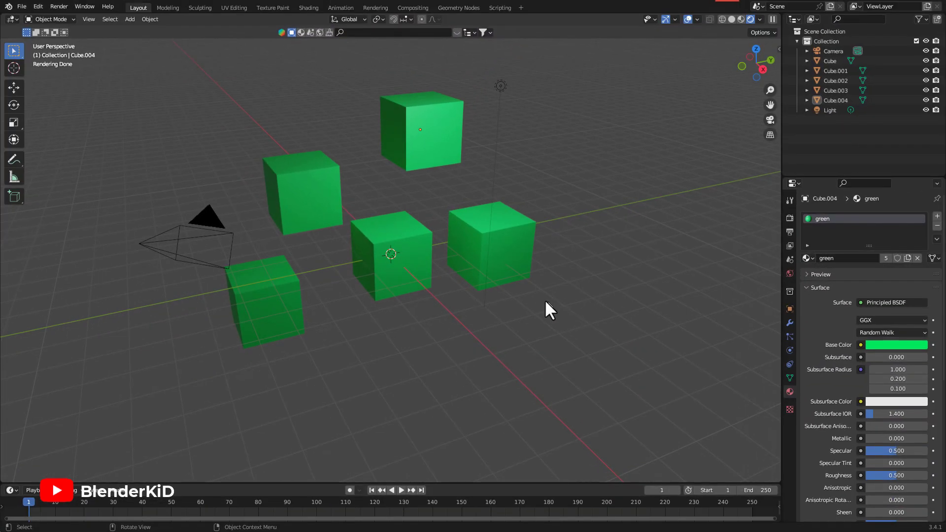
Select several of the cubes one by one to compare the material each one uses.
left_click(515, 257)
left_click(403, 271)
left_click(289, 314)
Change the base color of the original cube's shared green material to red, and set it back to green.
left_click(429, 274)
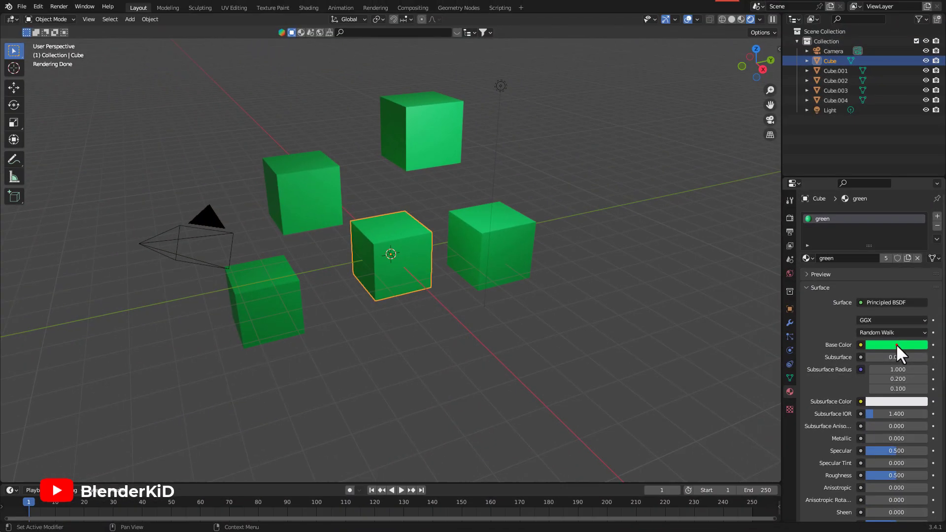
left_click(896, 344)
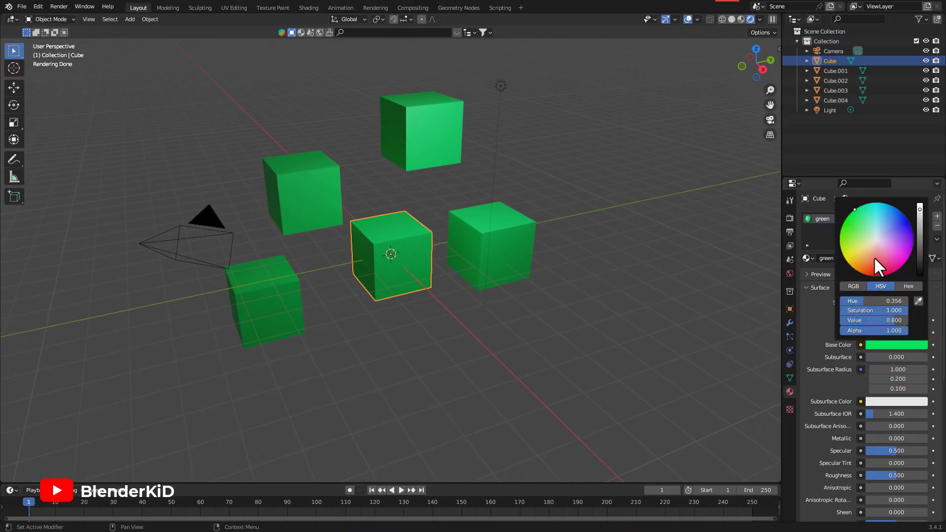
left_click_drag(875, 243, 878, 272)
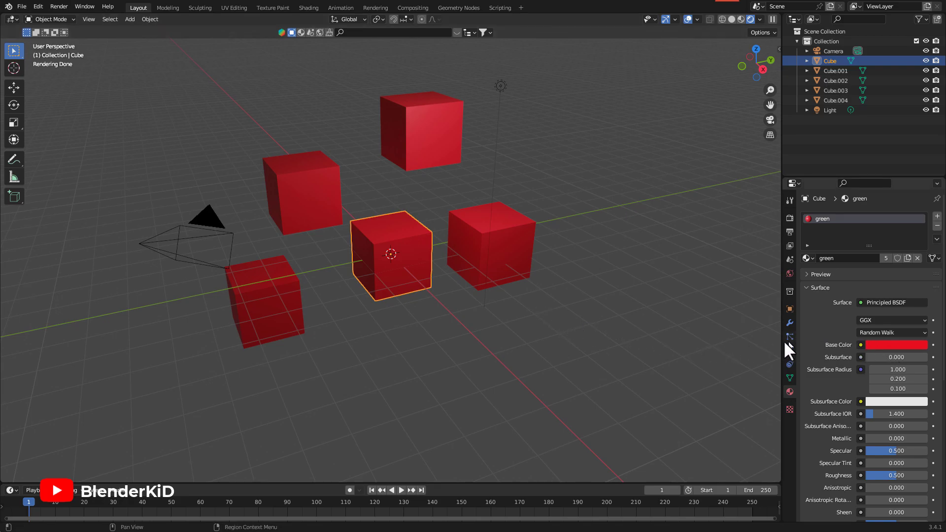
left_click(892, 345)
left_click_drag(862, 252, 865, 206)
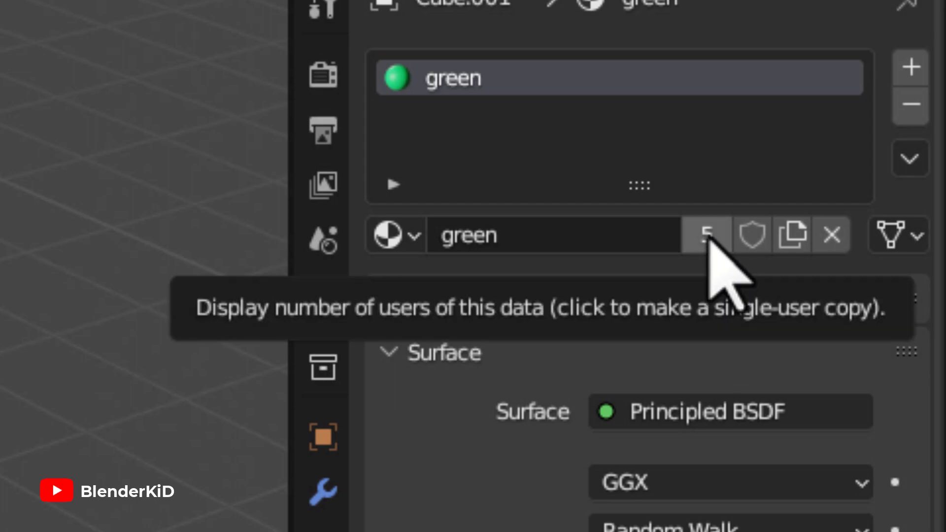
Make a single-user copy of the green material on Cube.001 and set the copy's base color to red.
left_click(707, 241)
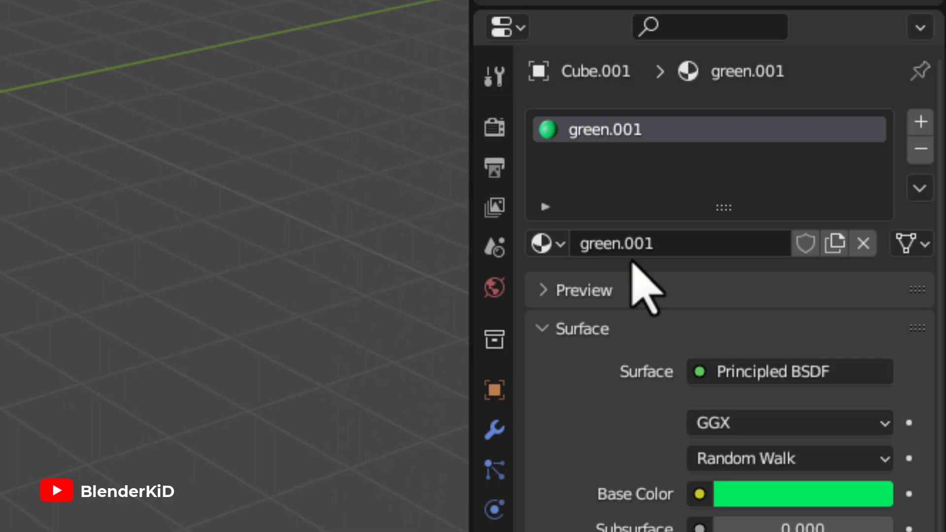
left_click(787, 494)
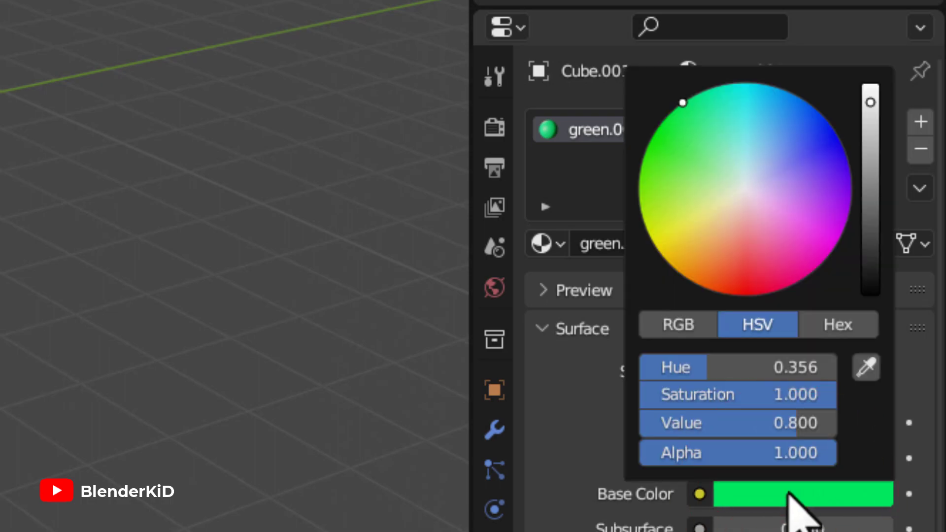
left_click_drag(734, 177, 771, 293)
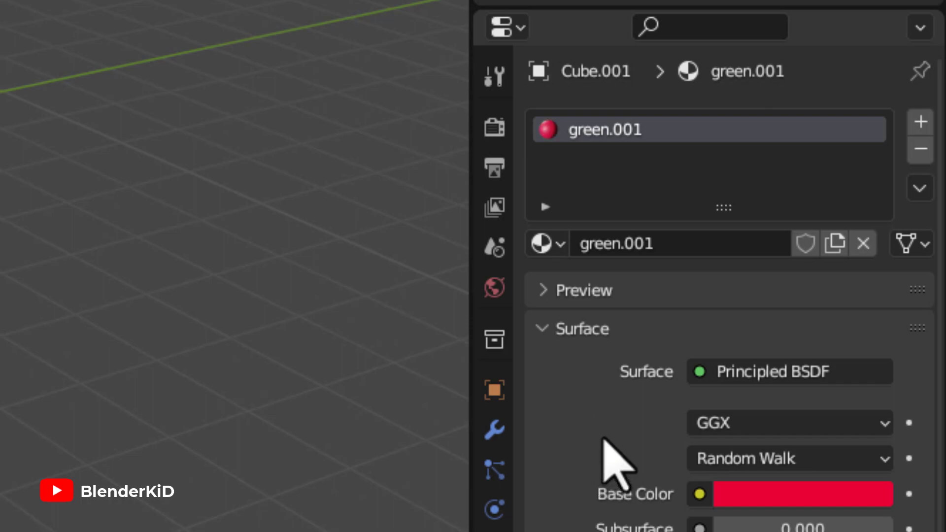
Rename the single-user material on Cube.001 as red.
left_click(644, 244)
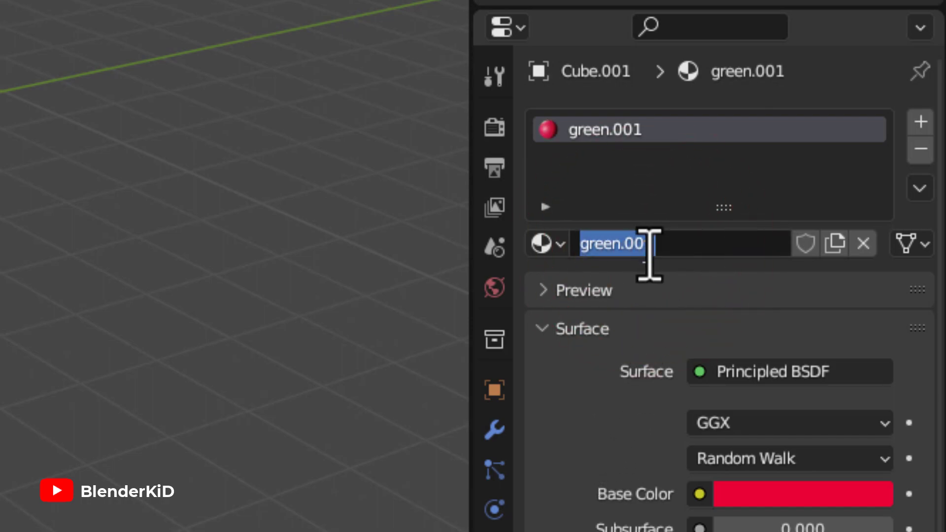
type("red")
key("Return")
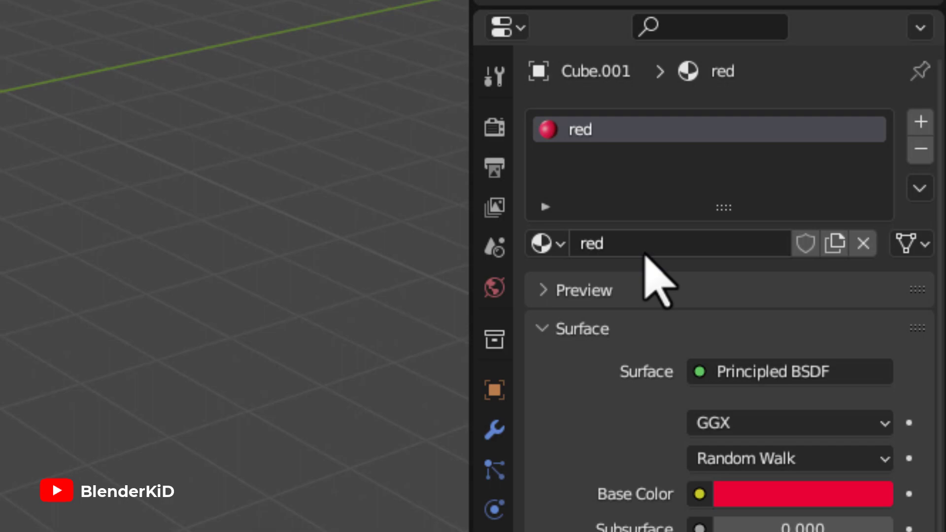